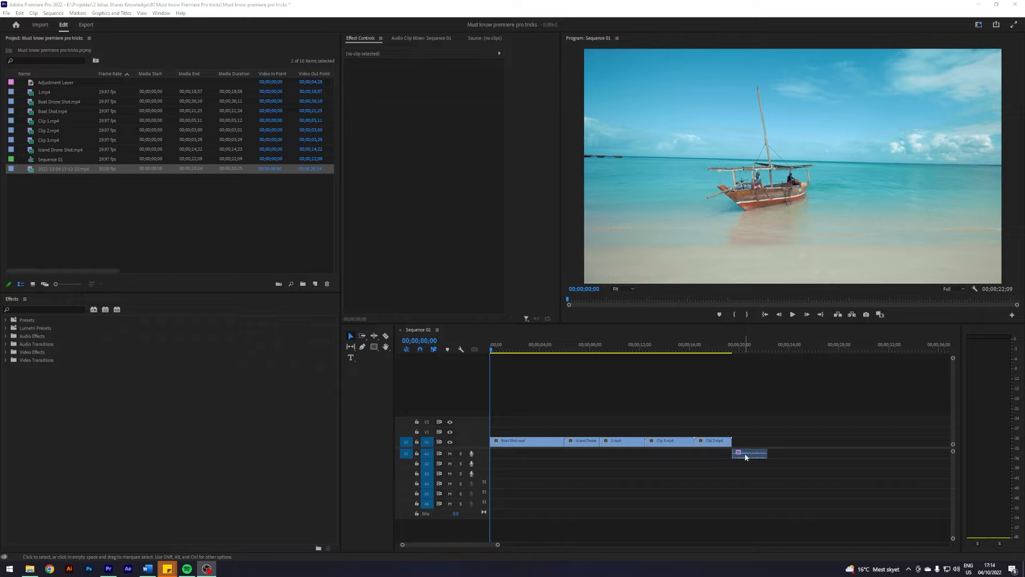
- Search the effects for Transform and apply it to the first clip, Boat Shot.mp4, on the timeline
left_click(34, 310)
type("transf")
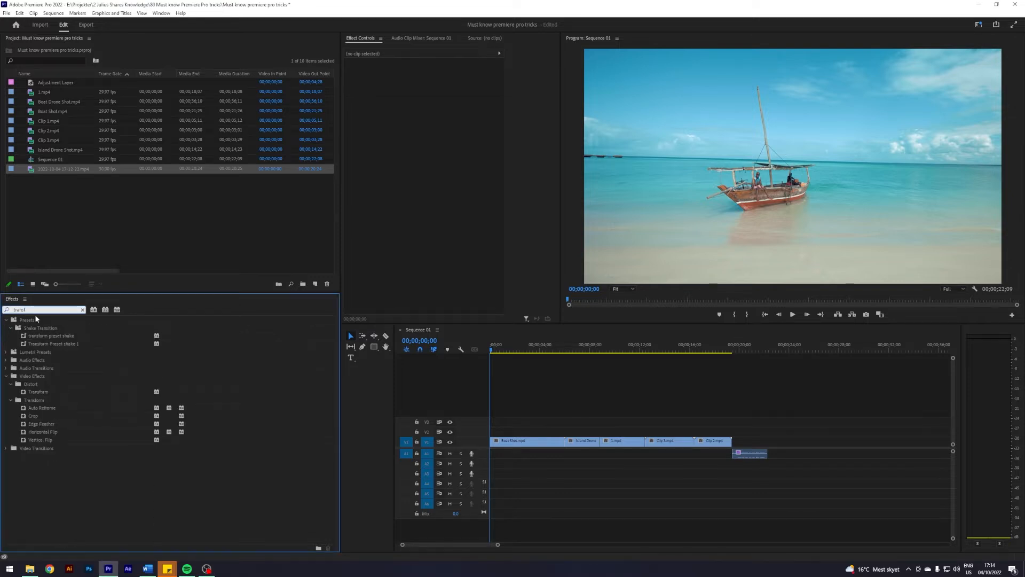
left_click_drag(31, 392, 517, 443)
left_click(83, 310)
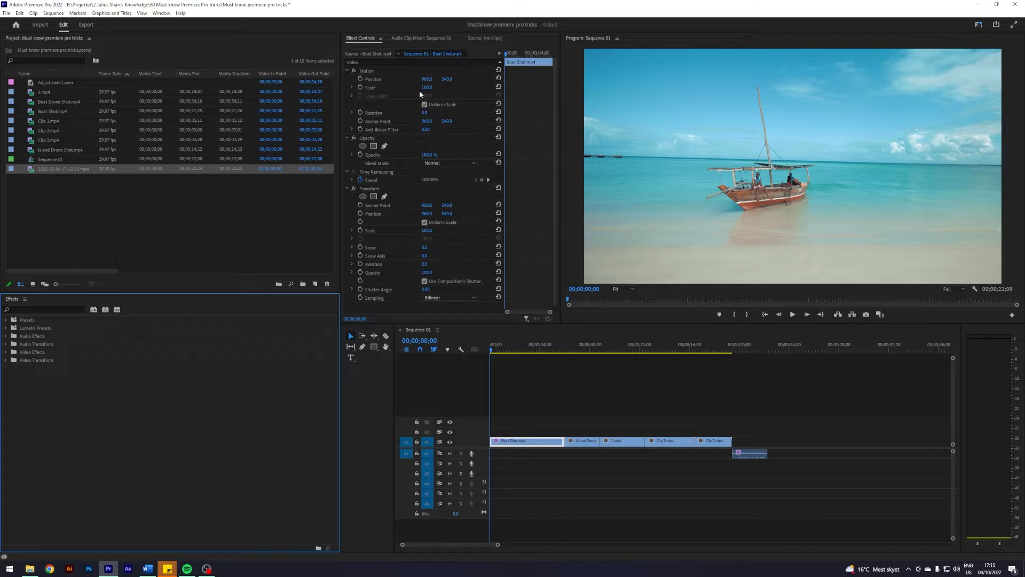
- Add a Transform Scale keyframe at about 24 frames, then set Scale to 150 five frames later
left_click(424, 281)
left_click(424, 281)
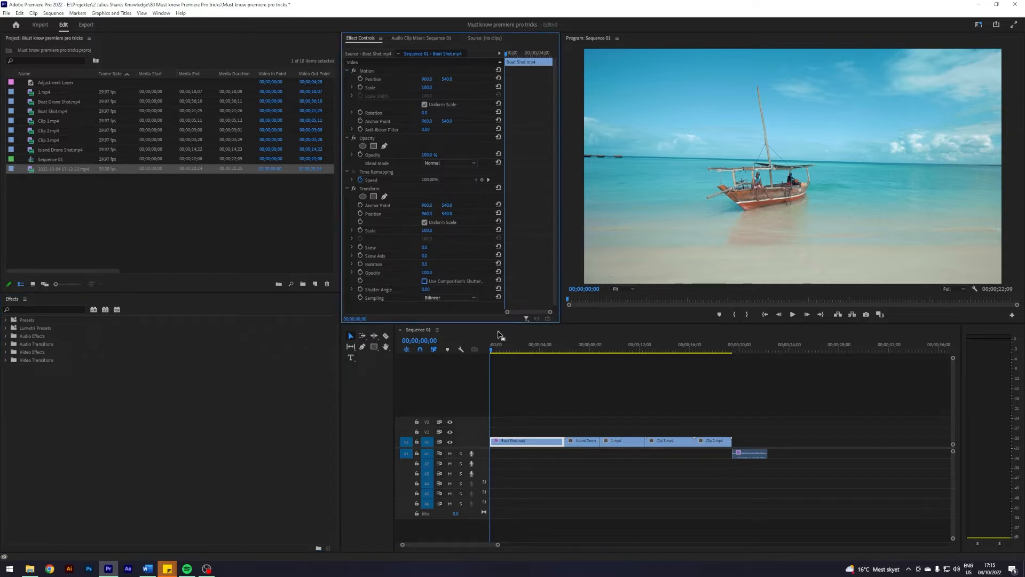
left_click_drag(493, 350, 501, 351)
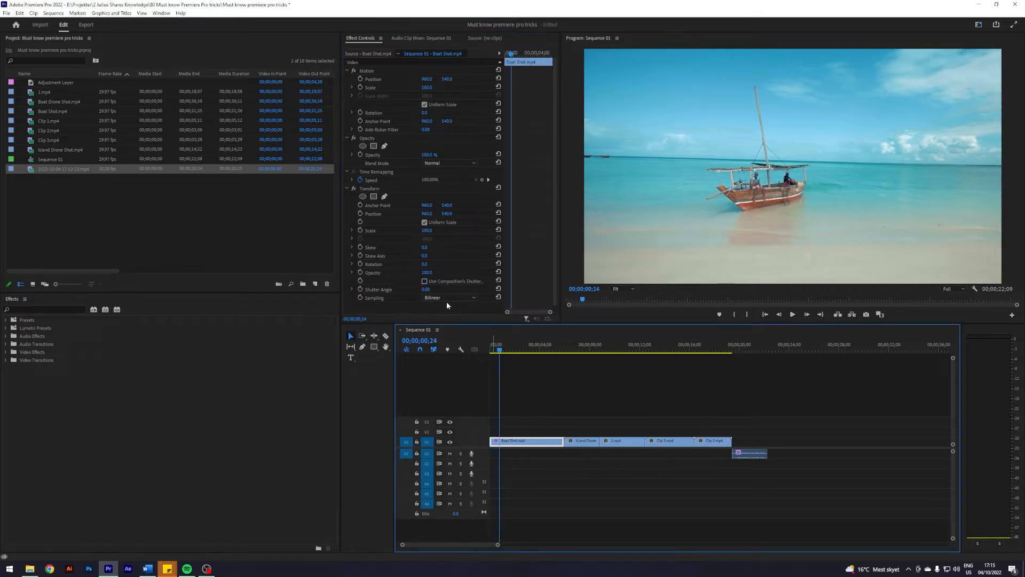
left_click(361, 230)
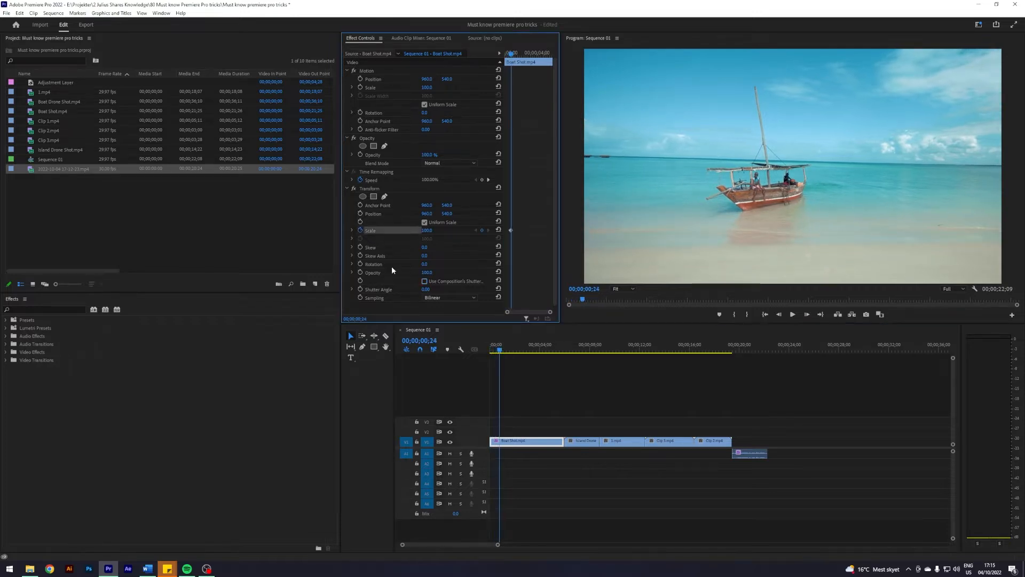
key("shift+Right")
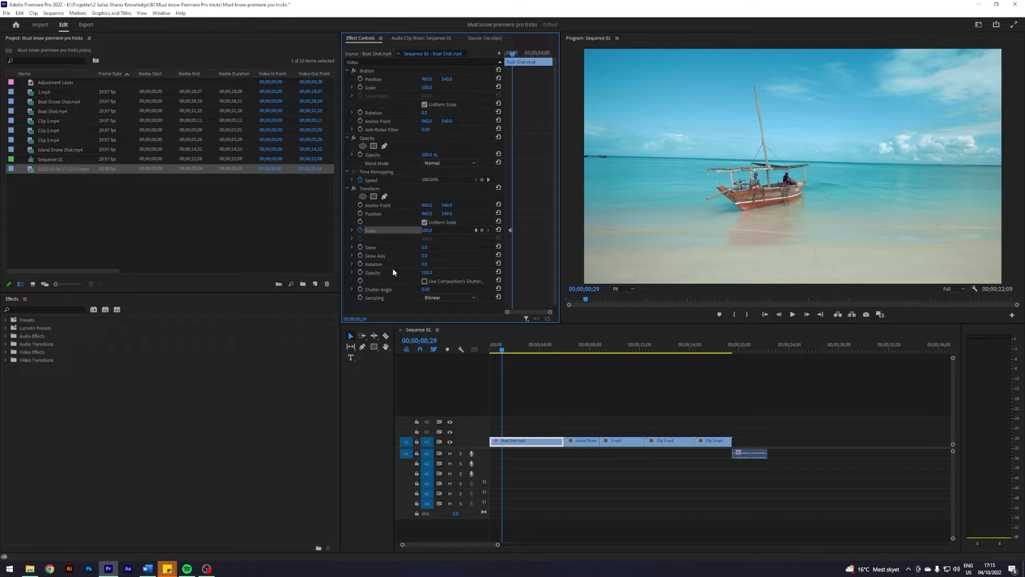
left_click(427, 230)
type("15")
key("Return")
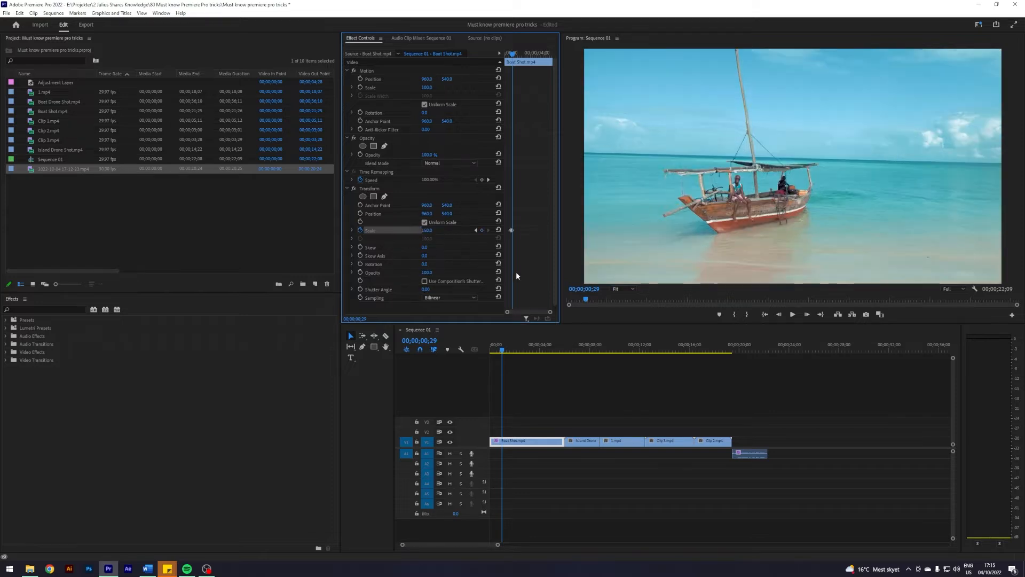
- Turn off Use Composition's Shutter Angle and set the Transform shutter angle to 180
left_click(498, 351)
left_click_drag(498, 350, 500, 347)
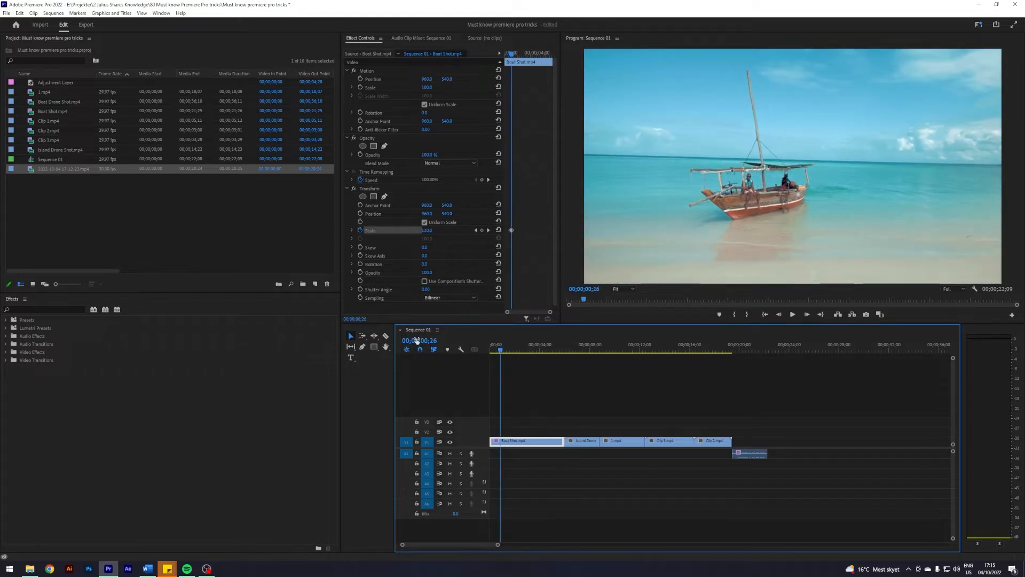
left_click(424, 281)
left_click(426, 282)
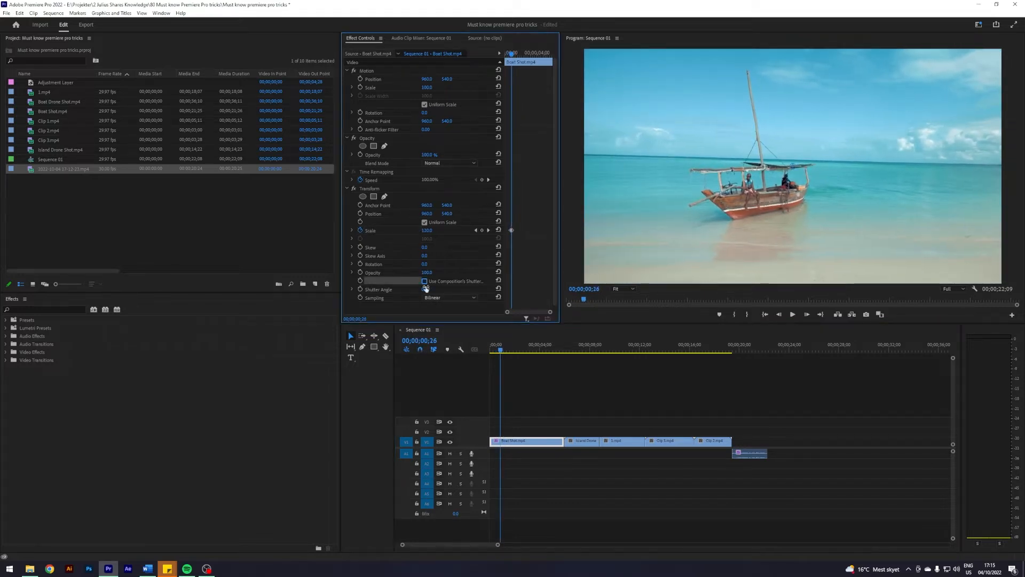
left_click(425, 289)
type("180")
key("Return")
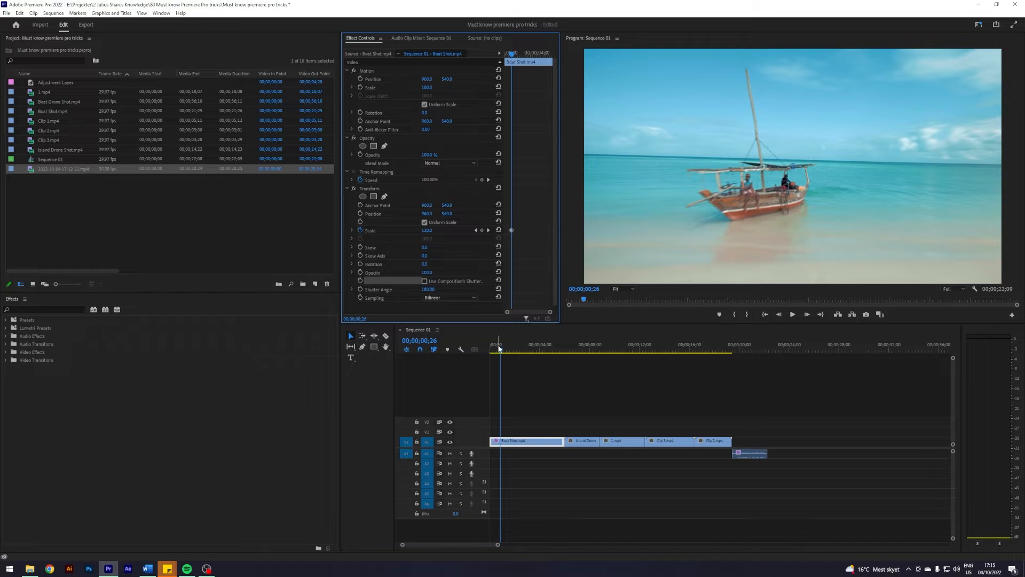
- Set Ease Out on the first Scale keyframe and Ease In on the second, then preview the zoom
left_click_drag(550, 312, 538, 318)
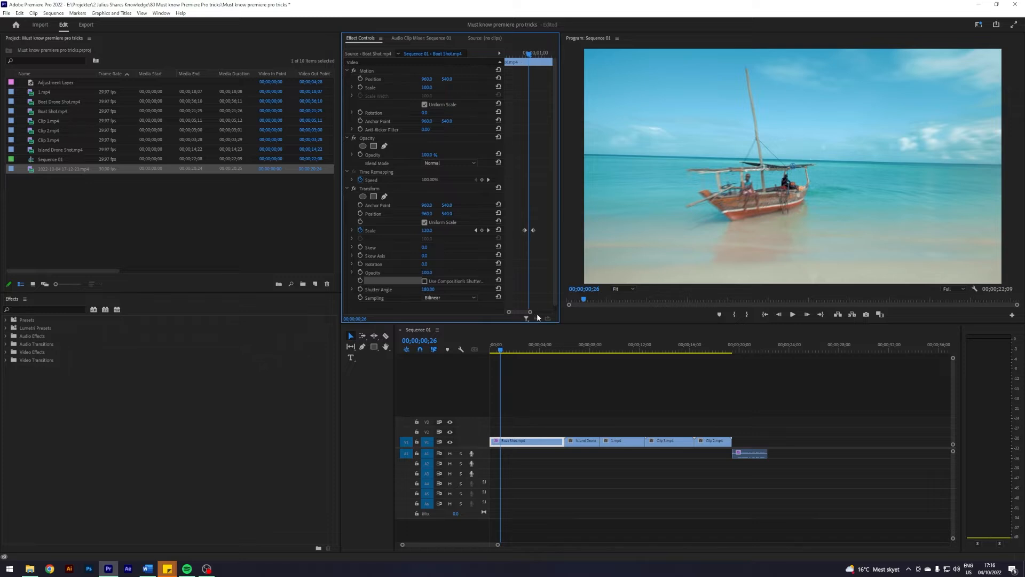
left_click_drag(500, 350, 505, 350)
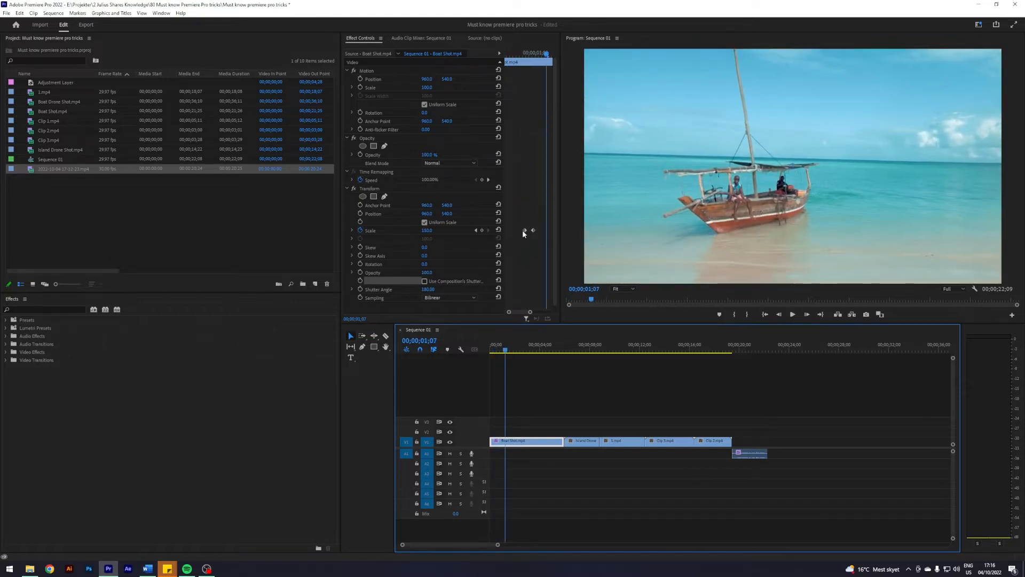
left_click(352, 230)
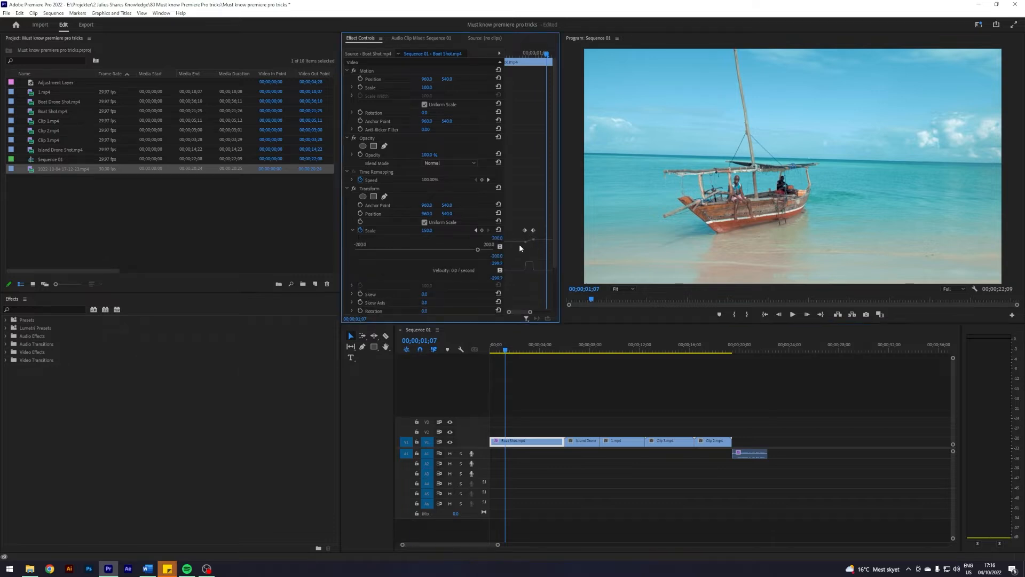
right_click(526, 233)
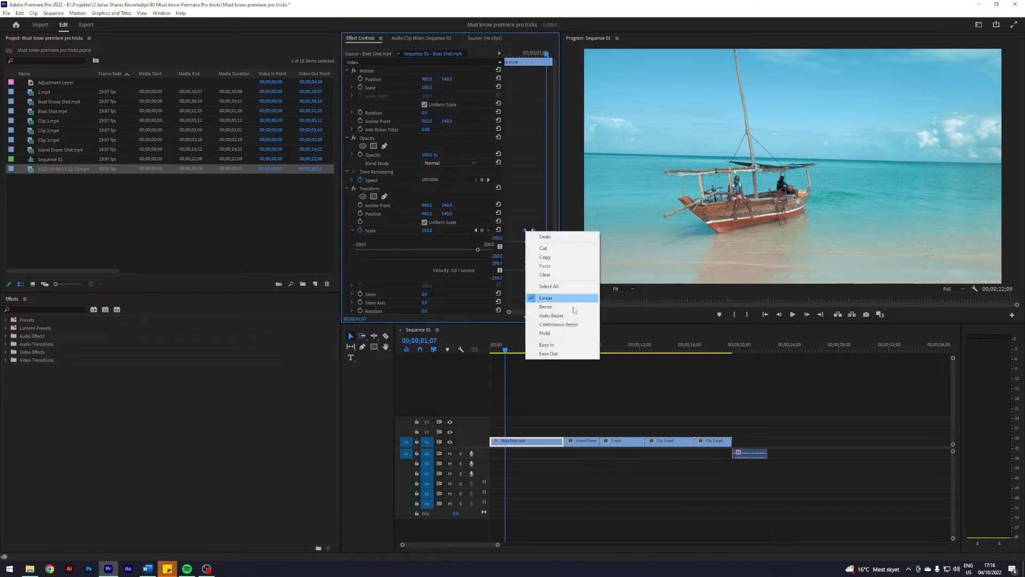
left_click(558, 352)
right_click(534, 233)
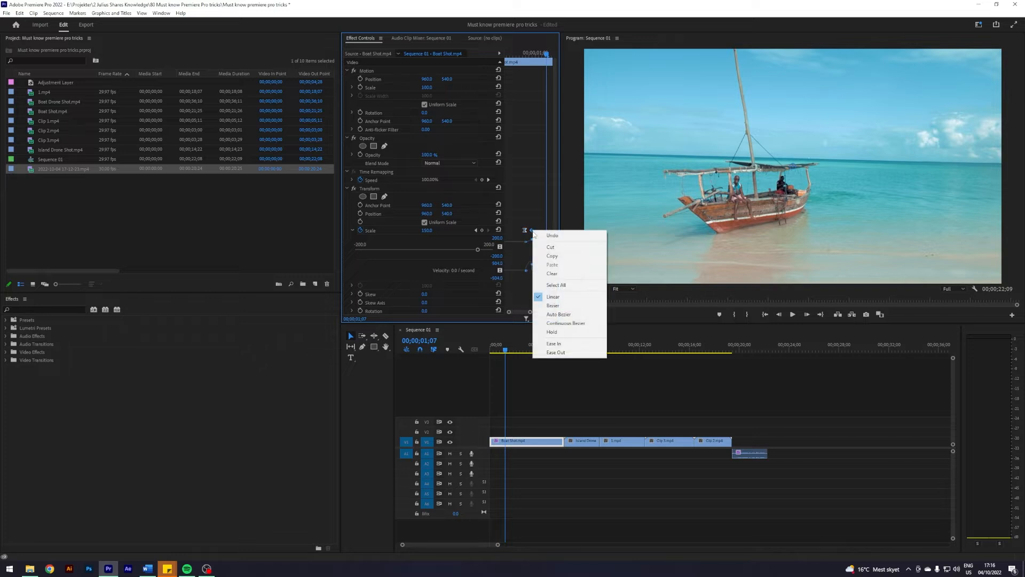
left_click(555, 343)
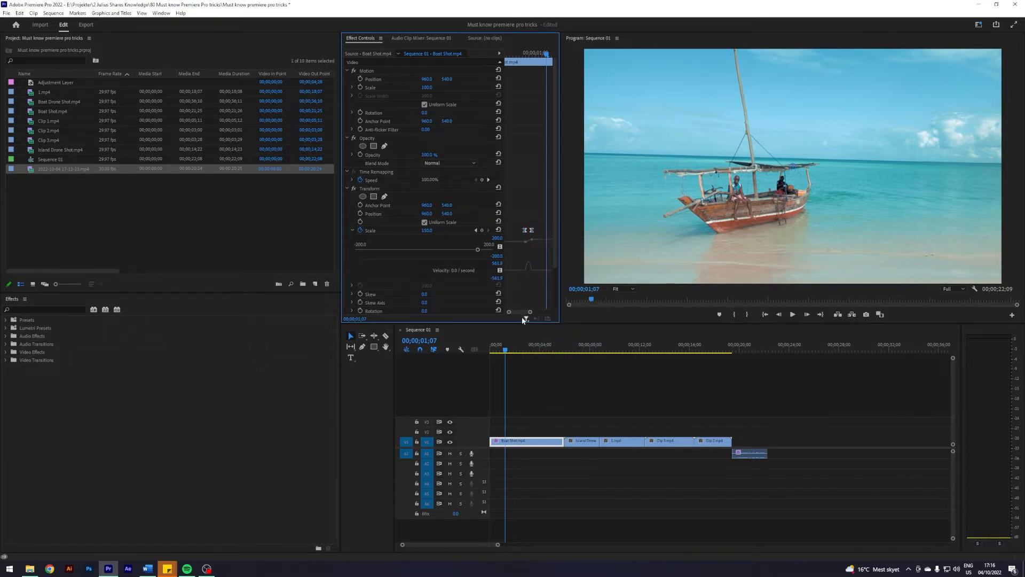
left_click_drag(508, 352, 498, 352)
key("space")
key("space")
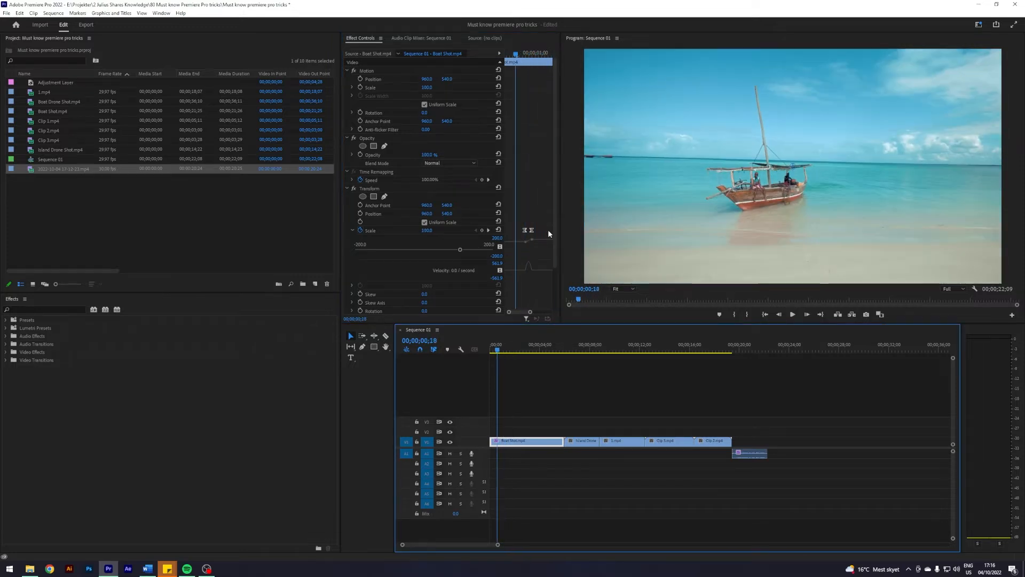
- Move the second Scale keyframe a few frames later and preview the zoom again
left_click(488, 230)
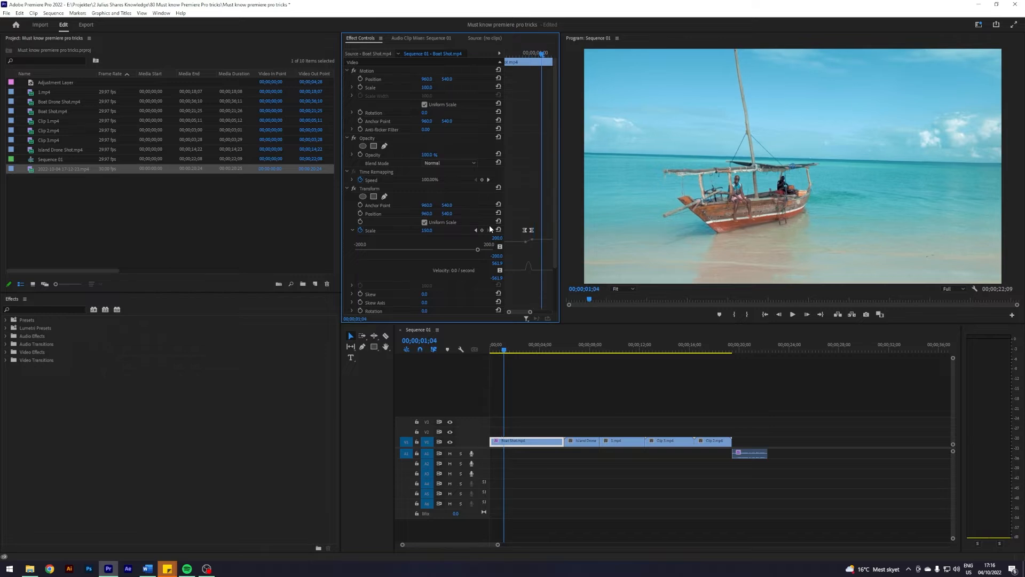
left_click_drag(533, 230, 541, 231)
left_click(502, 351)
left_click_drag(502, 351, 496, 350)
key("space")
key("space")
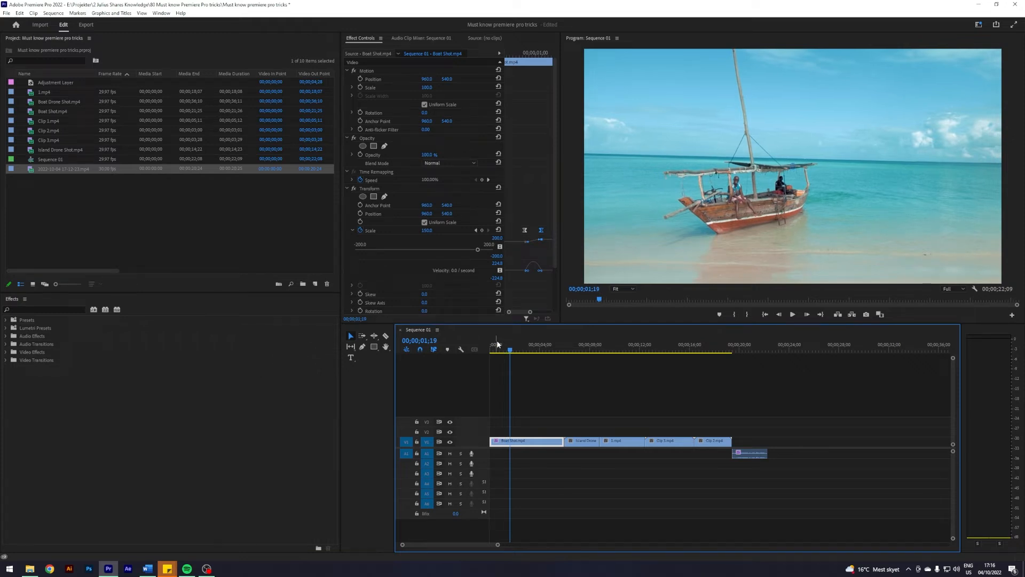
- Step frame by frame through the zoom and check the Transform shutter angle setting
left_click(503, 351)
key("Left")
key("Left")
key("Left")
key("Left")
key("Left")
key("Left")
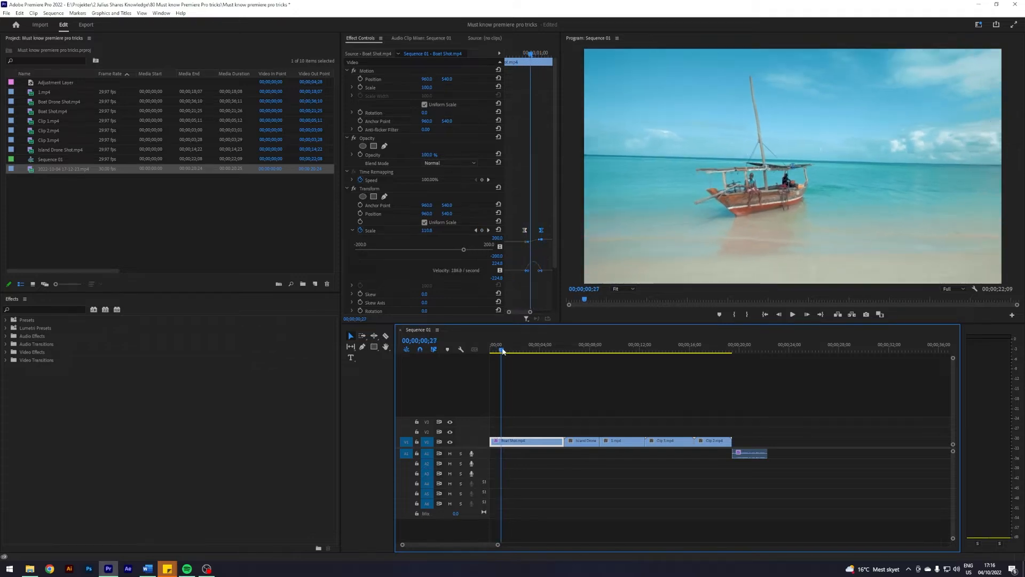
key("Right")
key("Right")
key("Right")
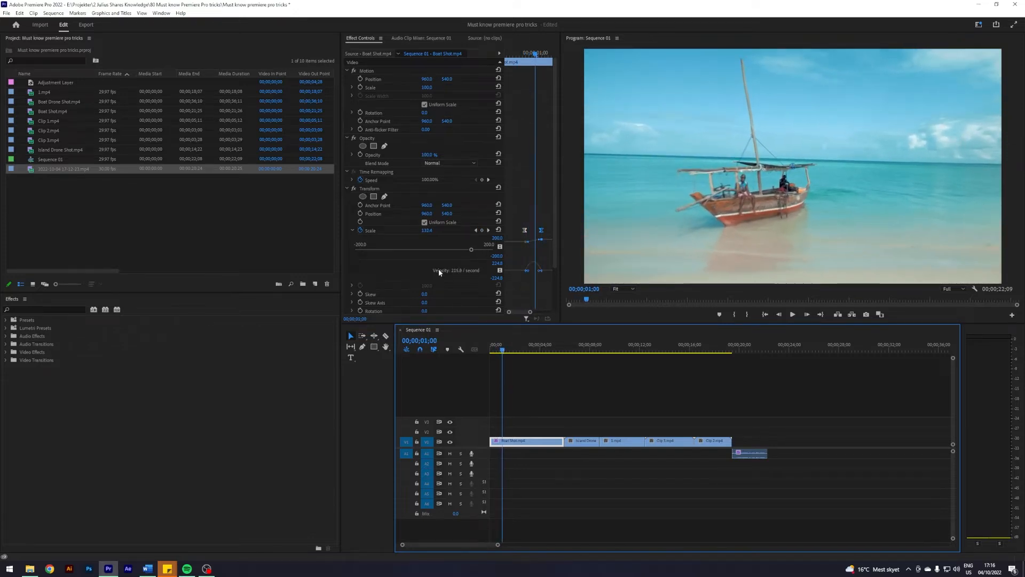
scroll(462, 282, "down", 1)
scroll(430, 304, "down", 1)
left_click(432, 312)
key("Return")
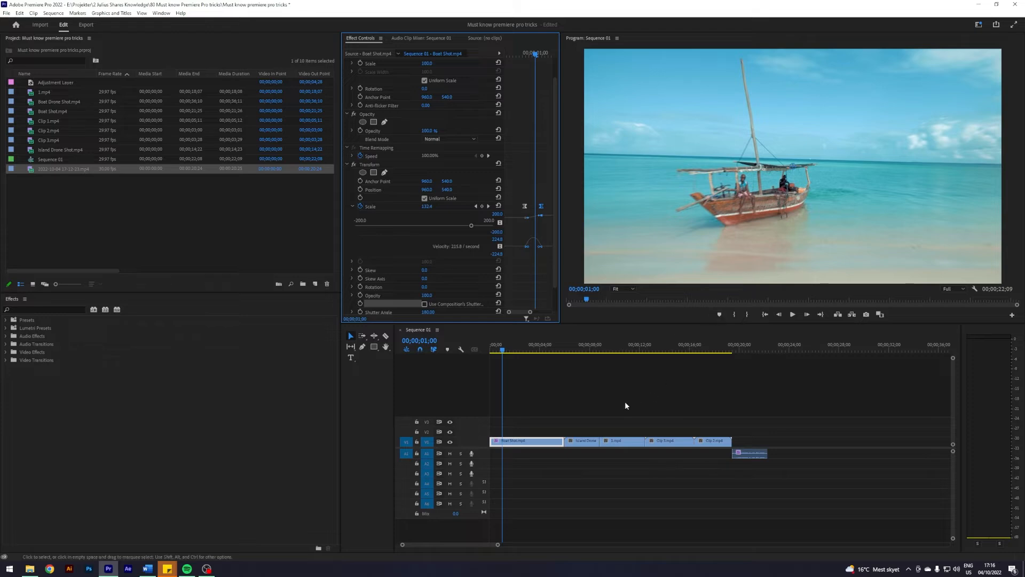
- Search the effects for Lumetri Color and apply it to the 3.mp4 surfing clip
left_click_drag(503, 352, 607, 353)
left_click(611, 423)
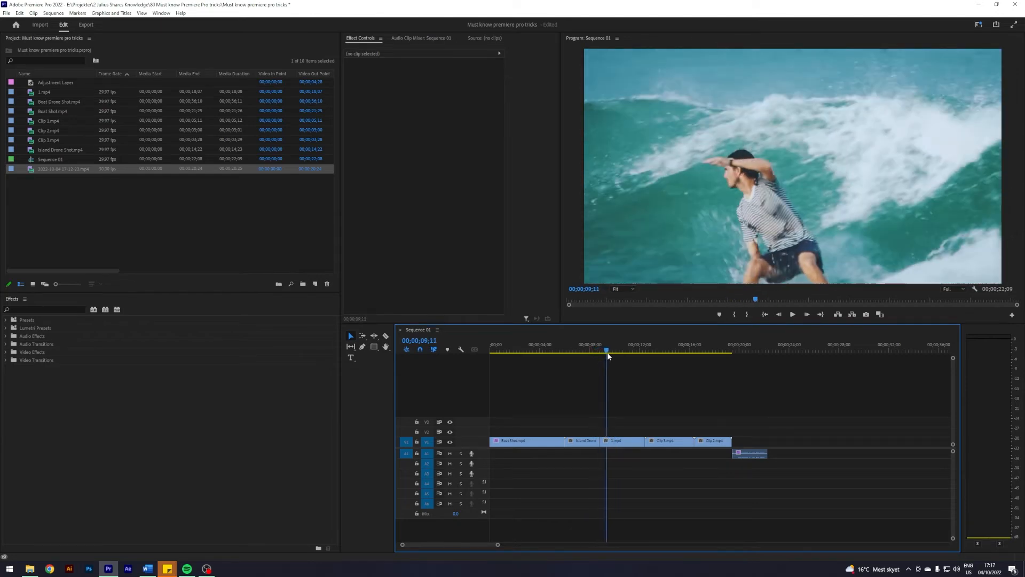
left_click(45, 309)
type("lu")
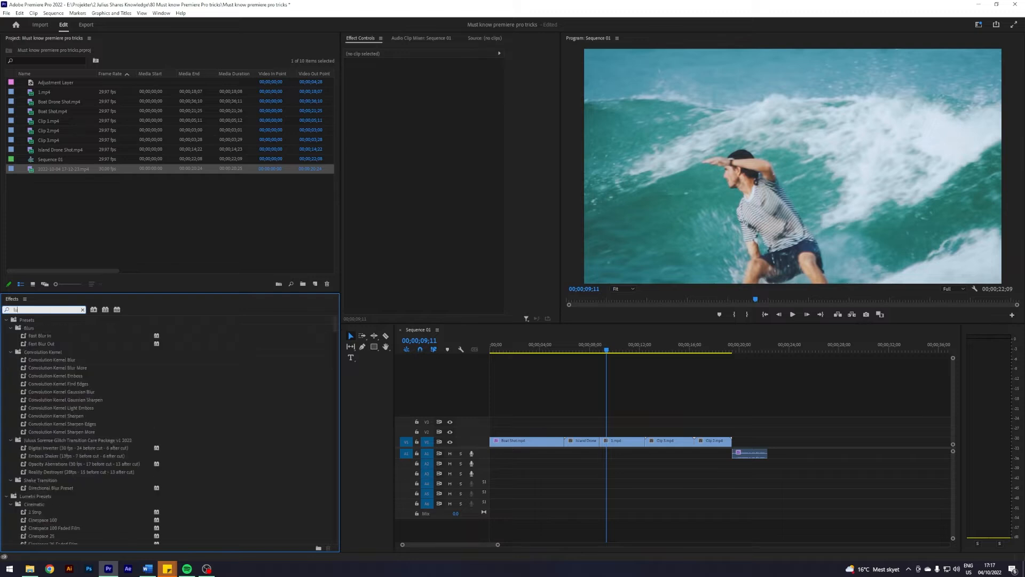
type("metri c")
left_click_drag(40, 368, 622, 438)
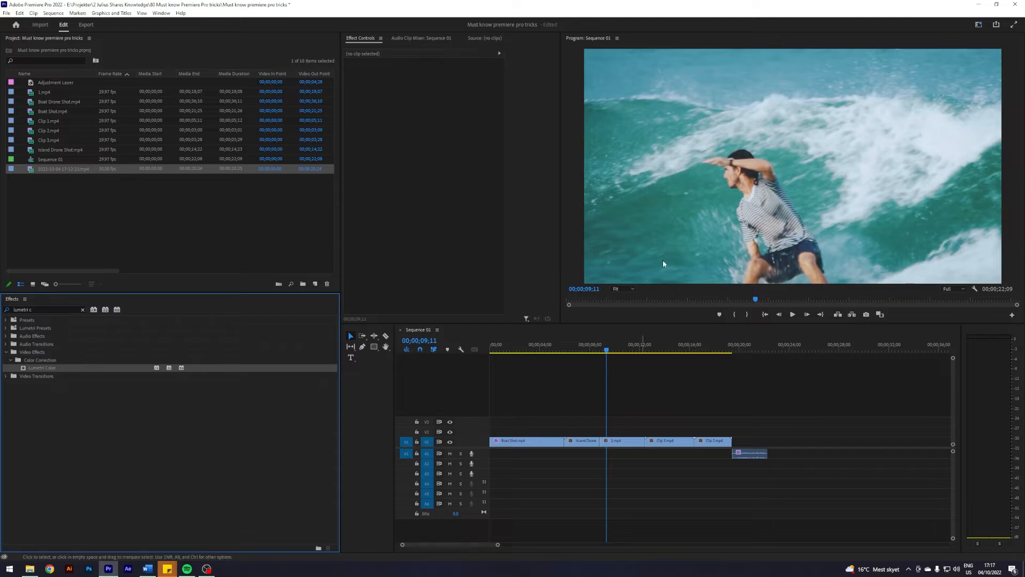
left_click_drag(607, 350, 590, 356)
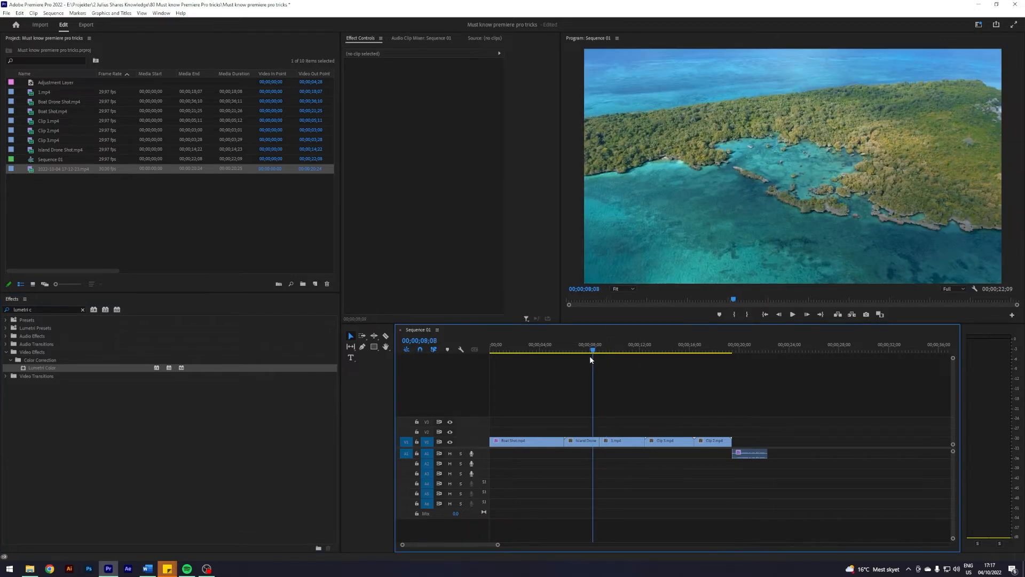
key("space")
left_click_drag(47, 371, 620, 440)
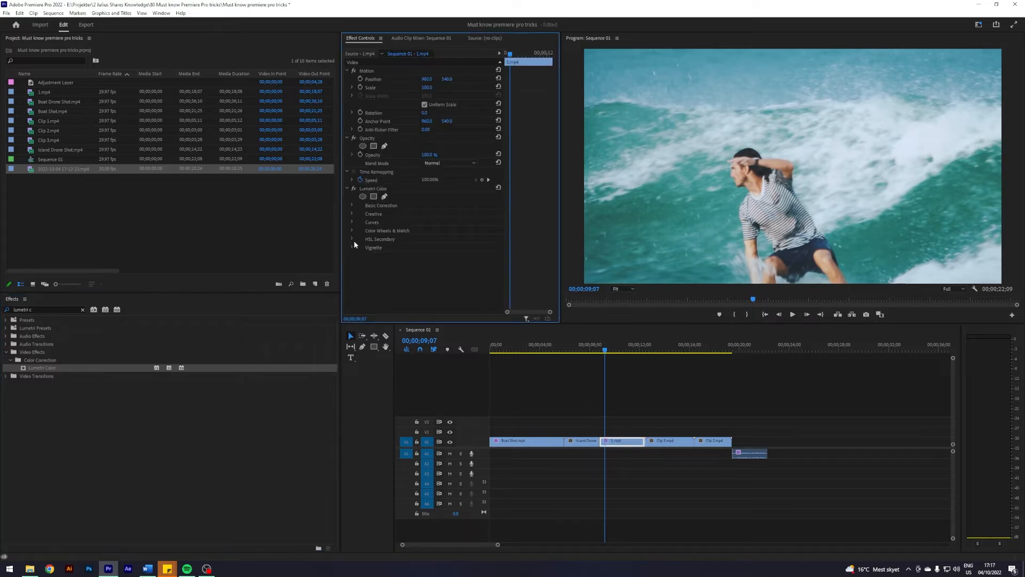
- Open the Color Wheels & Match comparison view and set the reference frame to the island drone shot
left_click(352, 230)
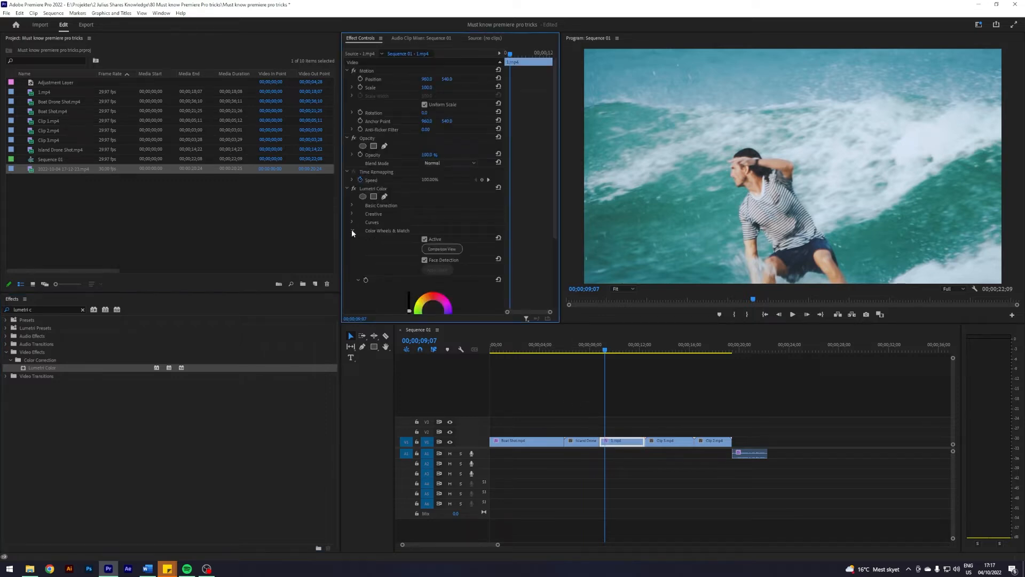
left_click(450, 248)
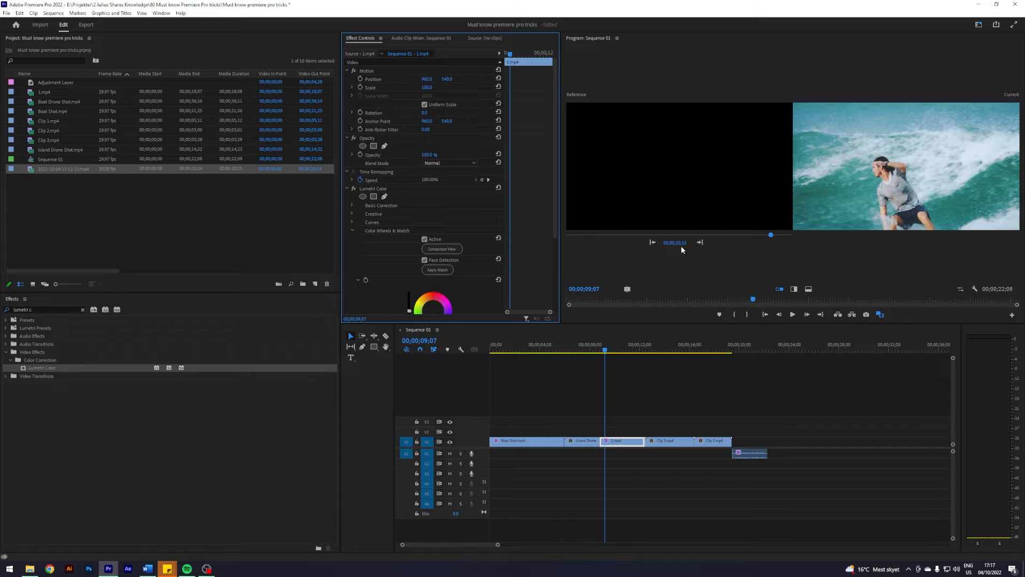
left_click_drag(765, 234, 648, 231)
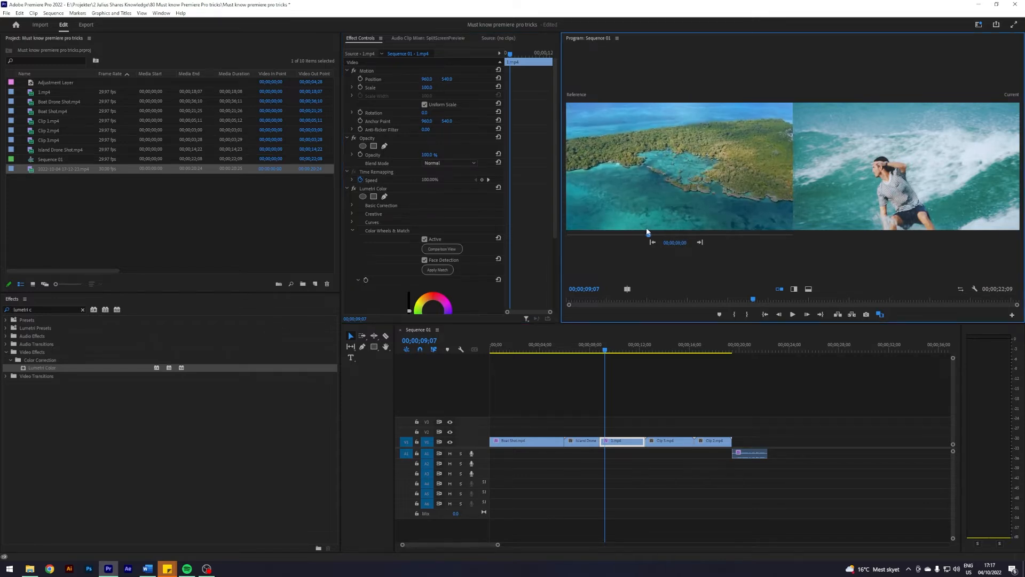
- Apply Match to grade the surfing clip like the reference frame
scroll(460, 288, "down", 2)
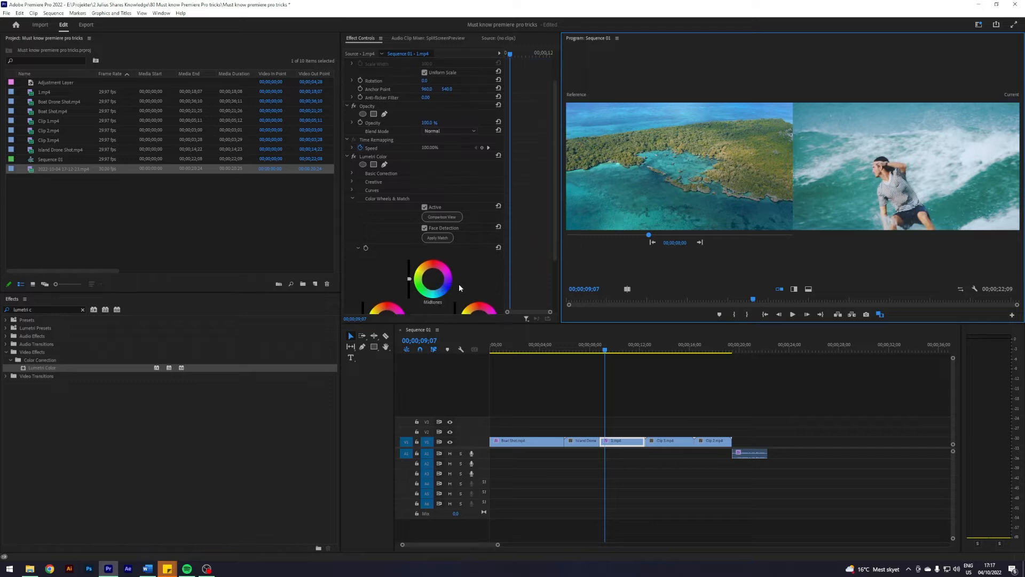
left_click(438, 238)
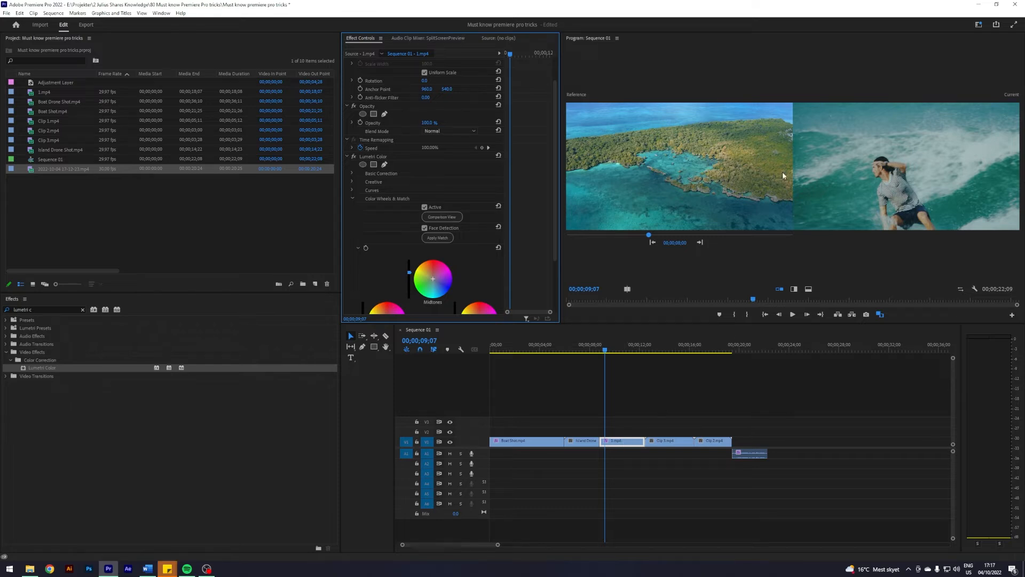
- Toggle the Lumetri Color effect off and on to compare, then close the comparison view
left_click(355, 157)
left_click(352, 158)
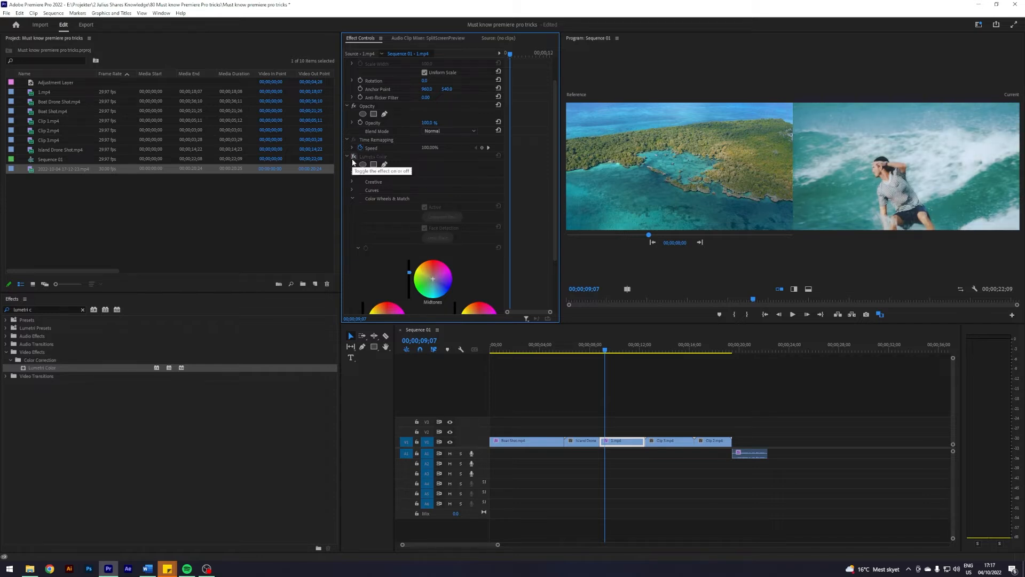
left_click(353, 157)
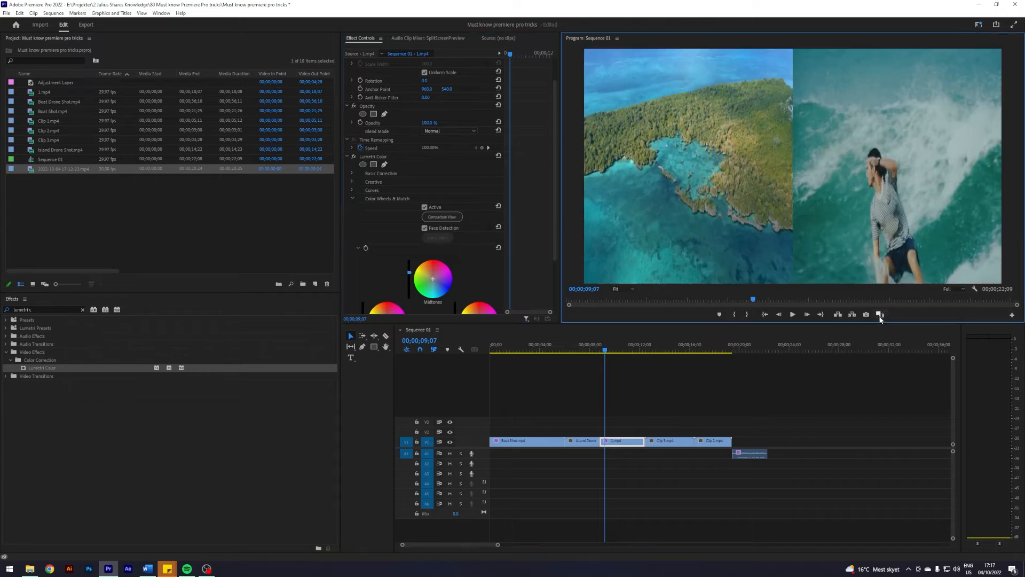
left_click(881, 320)
left_click(612, 350)
left_click_drag(613, 350, 662, 350)
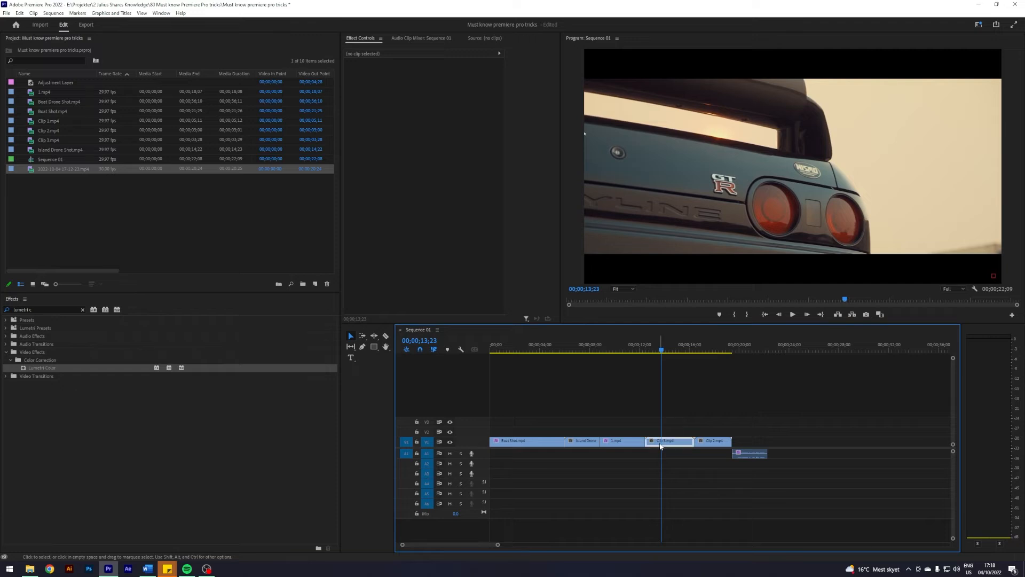
left_click(661, 443)
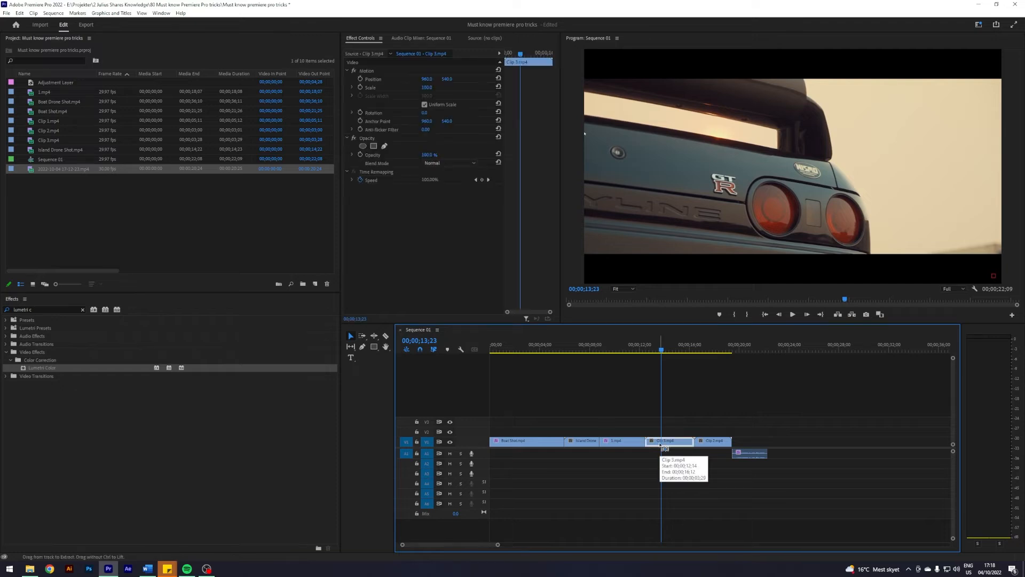
left_click_drag(662, 351, 797, 408)
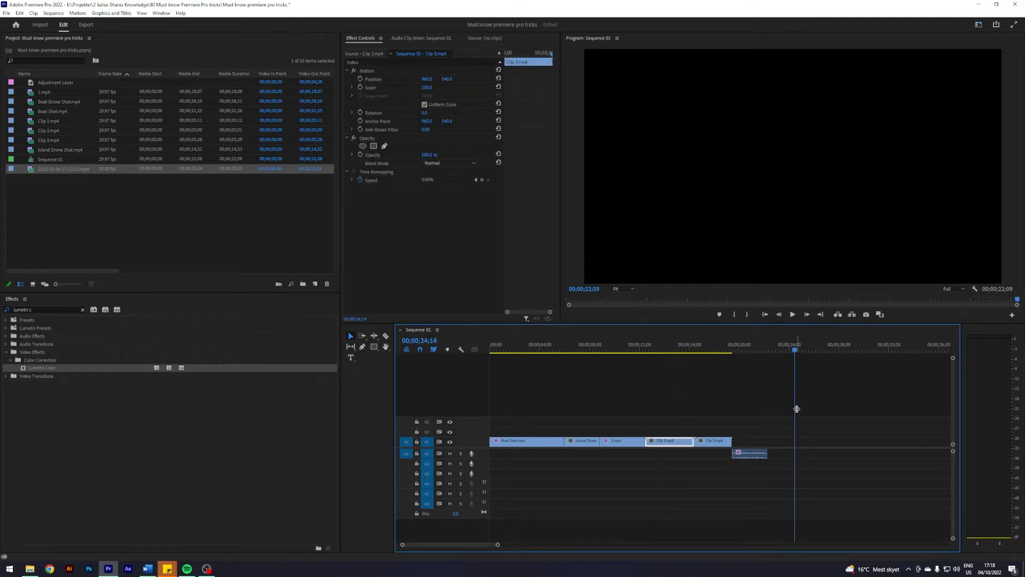
key("ctrl+v")
left_click_drag(840, 352, 824, 351)
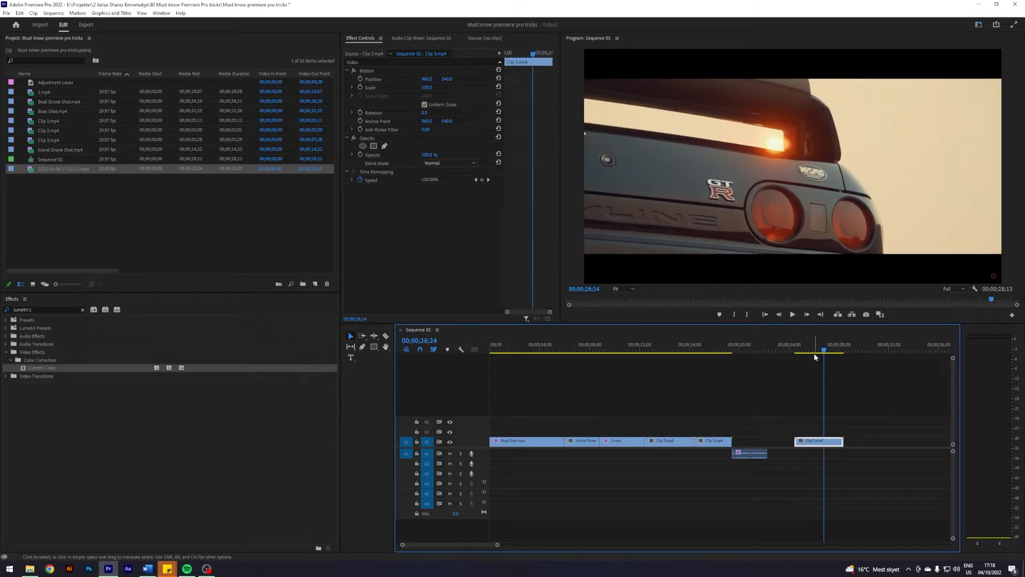
key("Delete")
left_click_drag(816, 352, 674, 361)
left_click(665, 446)
left_click_drag(664, 446, 764, 440)
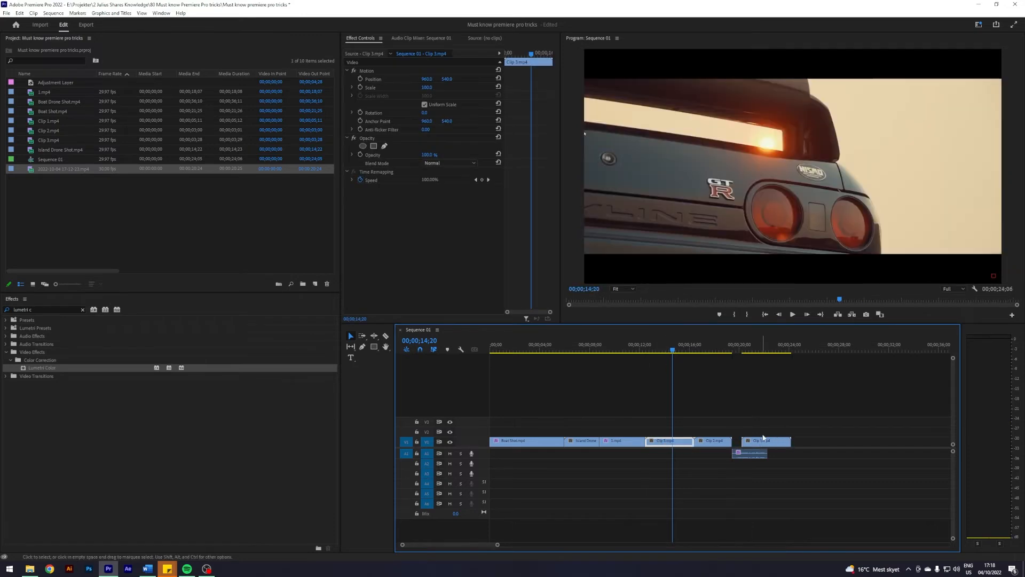
left_click(753, 414)
key("ctrl+z")
left_click_drag(668, 442, 661, 424)
mouse_move(661, 424)
left_mouse_down()
mouse_move(661, 412)
mouse_move(663, 432)
left_mouse_up()
left_click(657, 406)
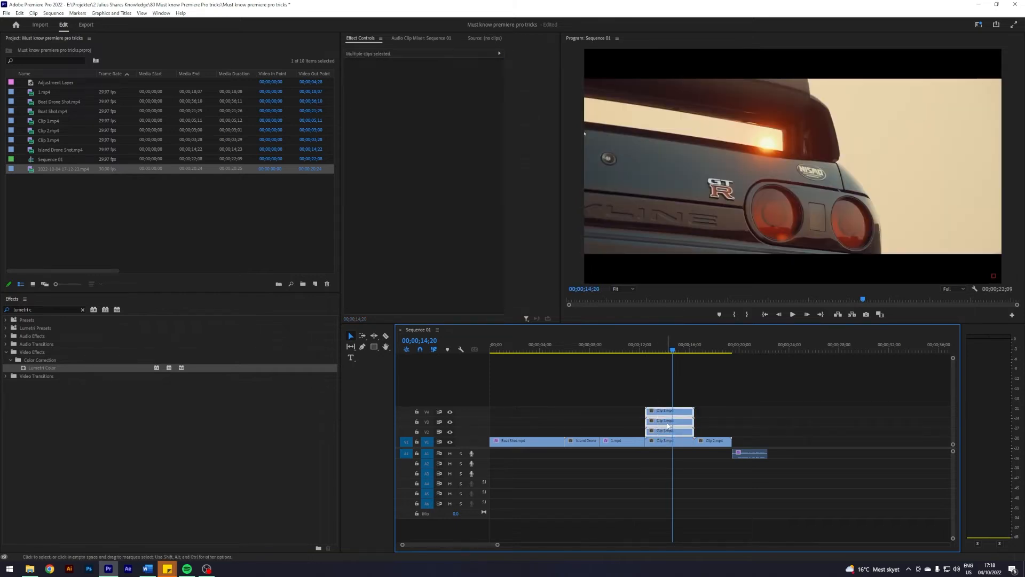
key("Delete")
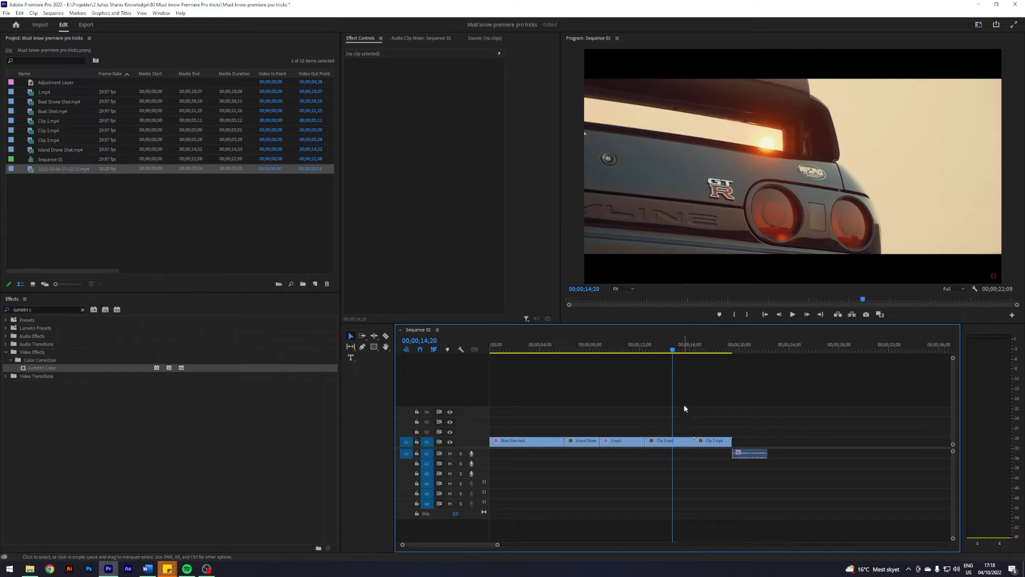
- Step the playhead along the timeline in five-frame jumps and between edit points
key("shift+Right")
key("shift+Right")
key("shift+Right")
key("shift+Right")
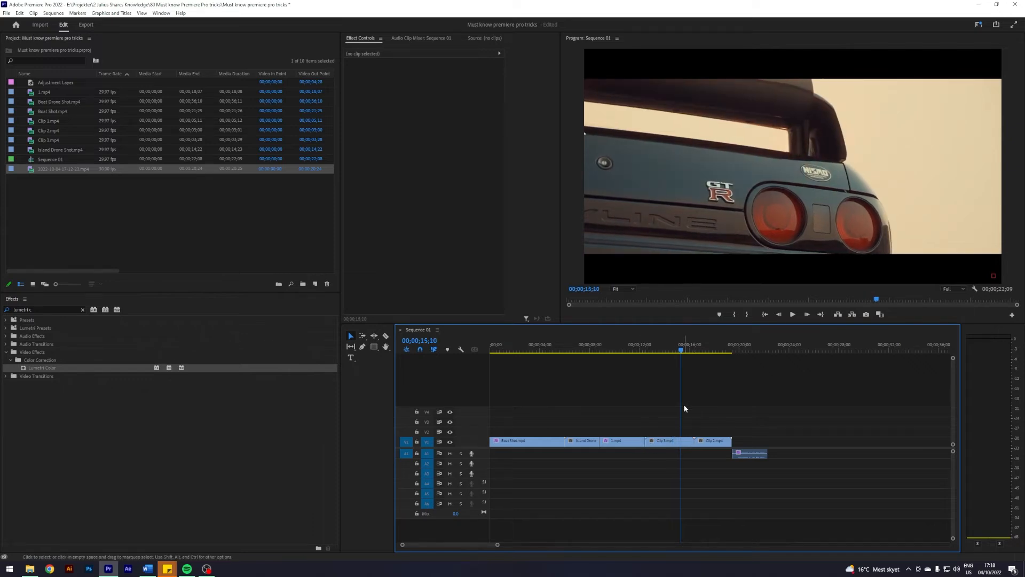
left_click(695, 350)
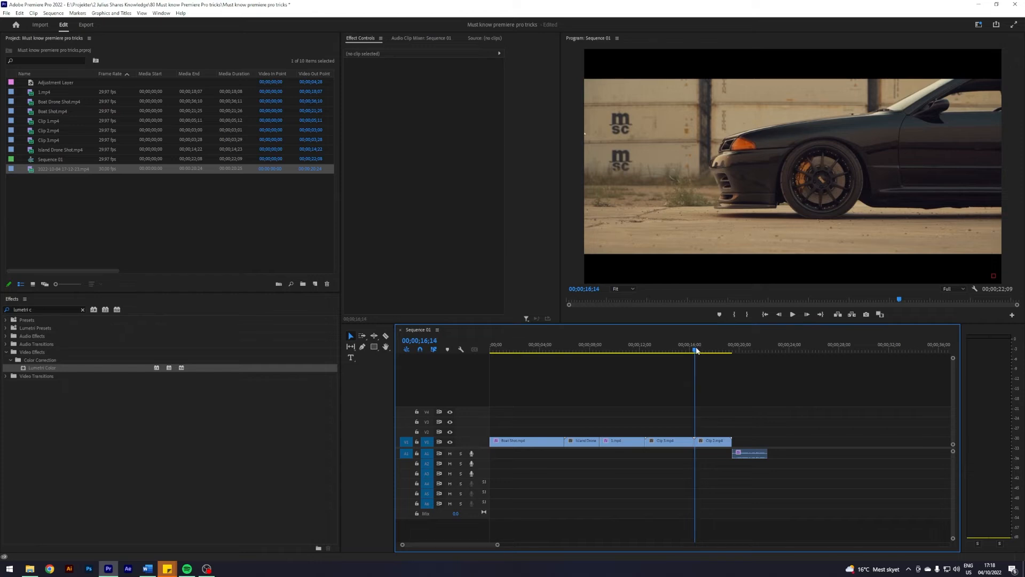
left_click_drag(497, 545, 480, 545)
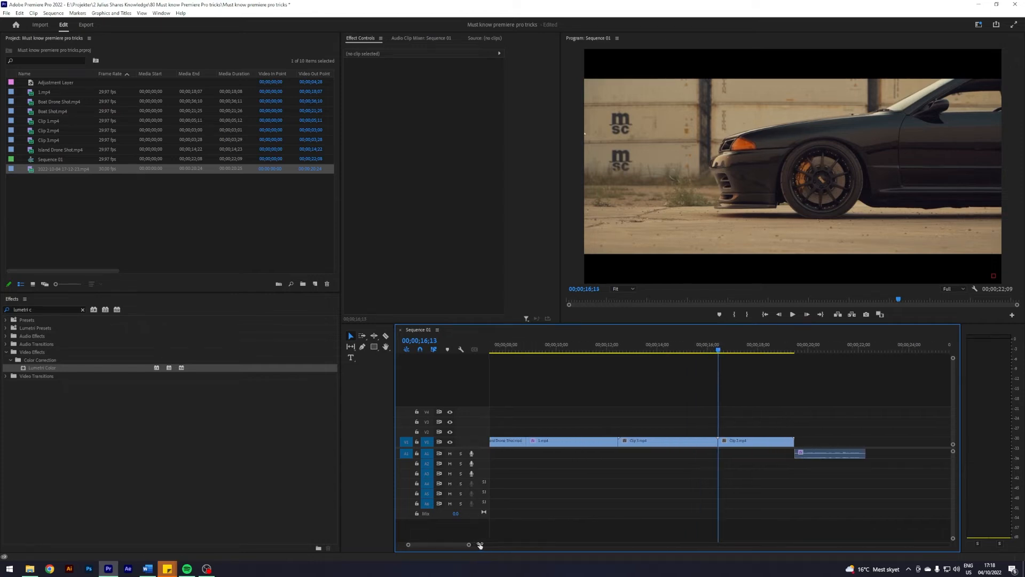
left_click(673, 351)
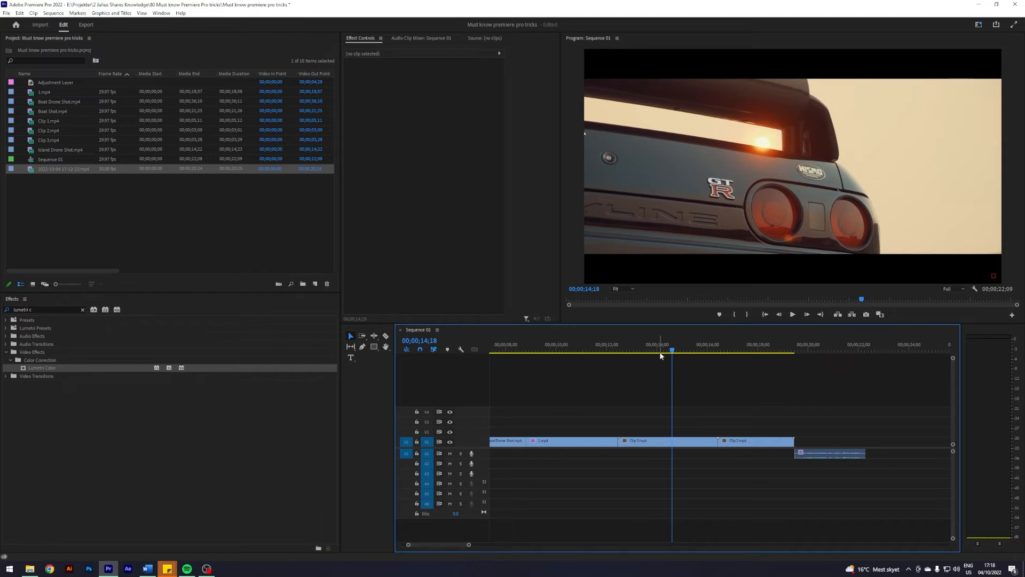
key("Down")
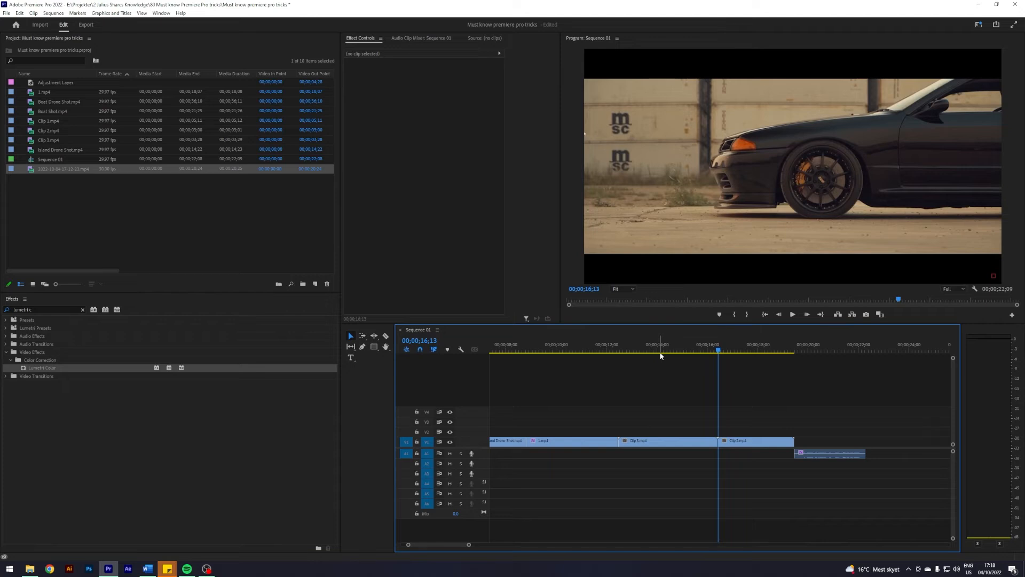
left_click_drag(719, 350, 676, 352)
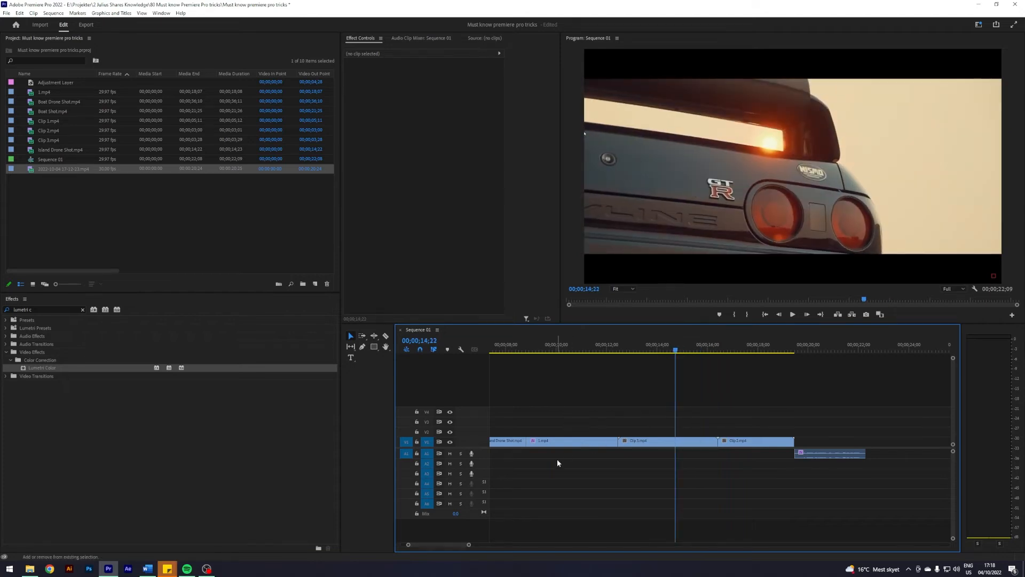
key("Up")
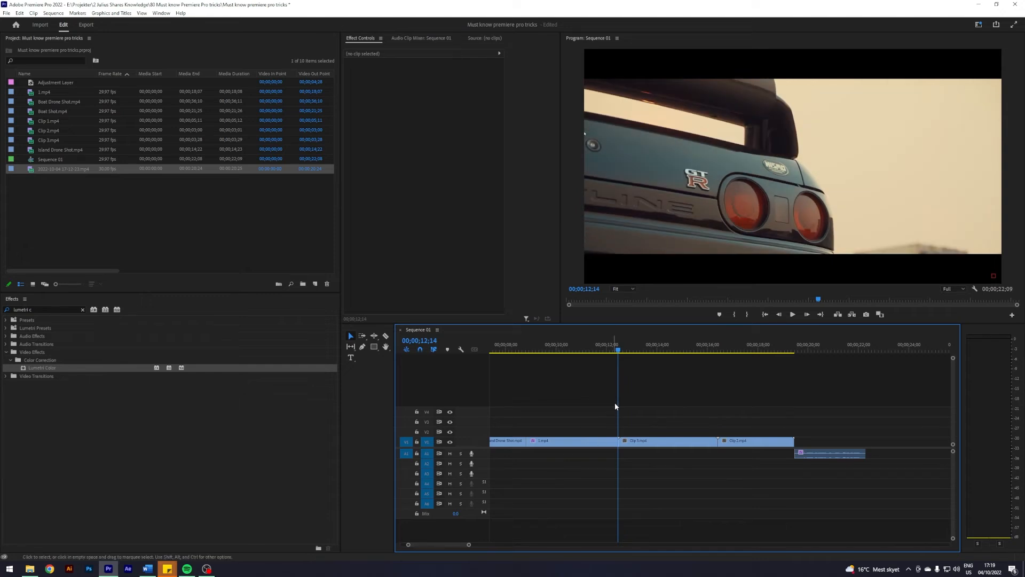
left_click_drag(624, 350, 625, 351)
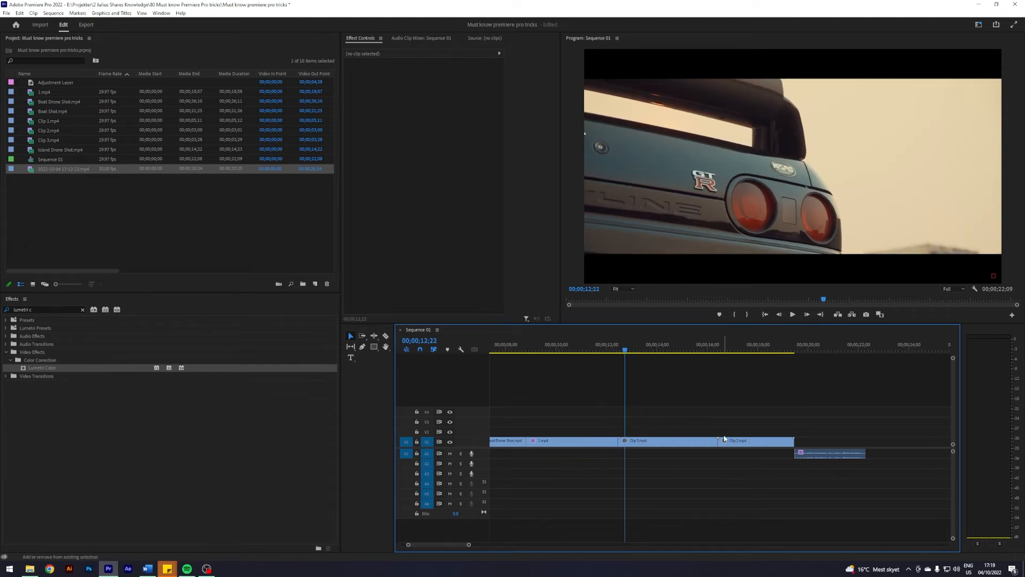
key("Up")
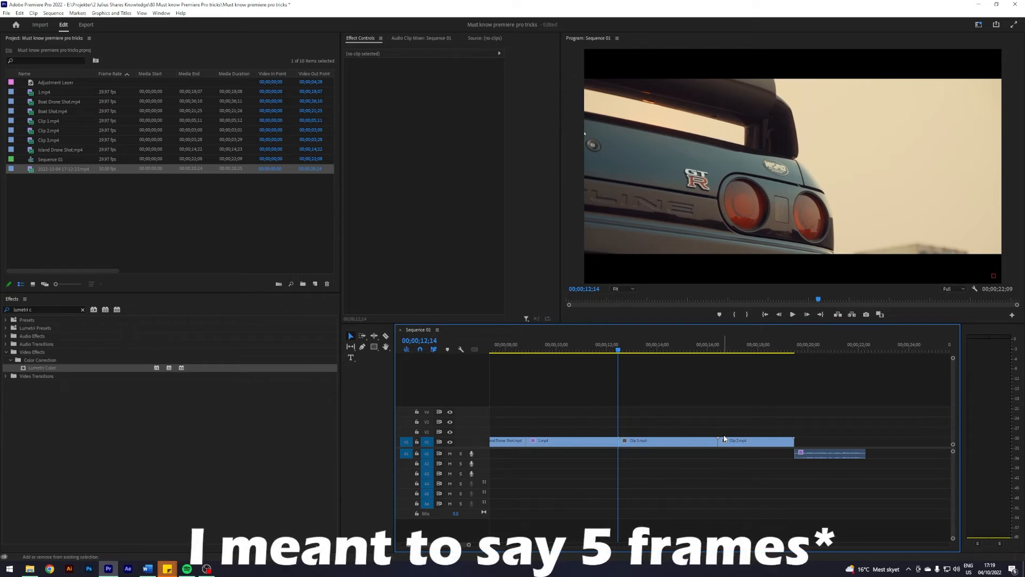
- Move the playhead by five-frame jumps and play back the sequence around the cut
key("shift+Right")
key("space")
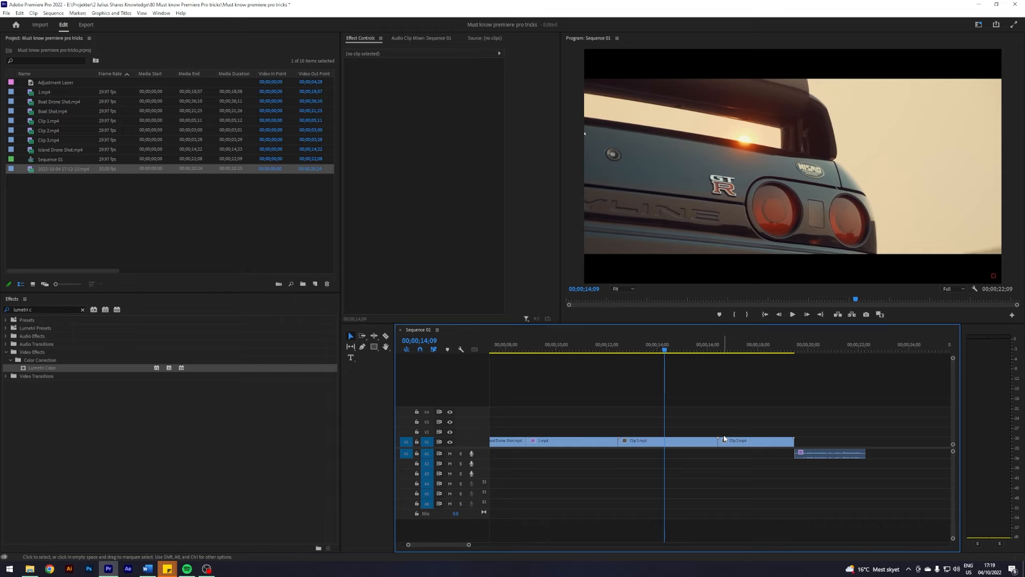
key("shift+Left")
key("shift+Left")
key("shift+Left")
key("shift+Left")
key("shift+Left")
key("shift+Left")
key("shift+Left")
key("shift+Left")
key("shift+Left")
key("shift+Left")
key("shift+Left")
key("shift+Left")
key("shift+Left")
key("shift+Left")
key("shift+Left")
key("shift+Left")
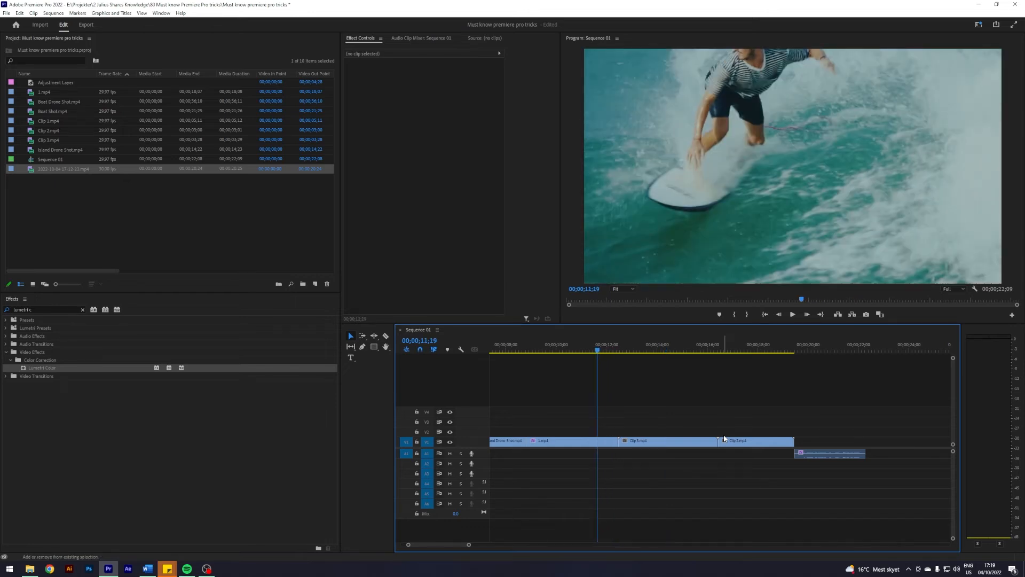
key("space")
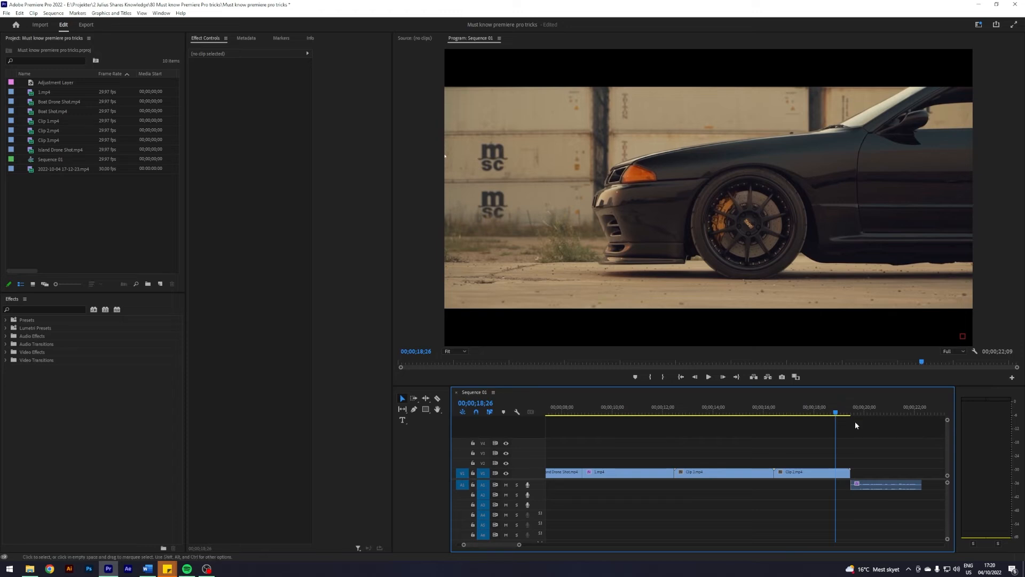
key("space")
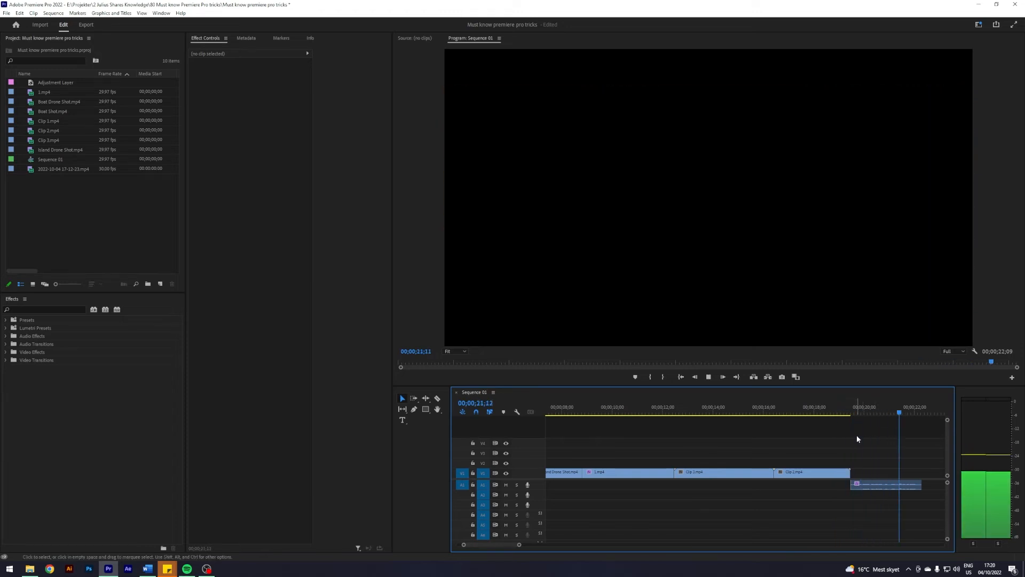
- Switch to the captions workspace layout
left_click(155, 16)
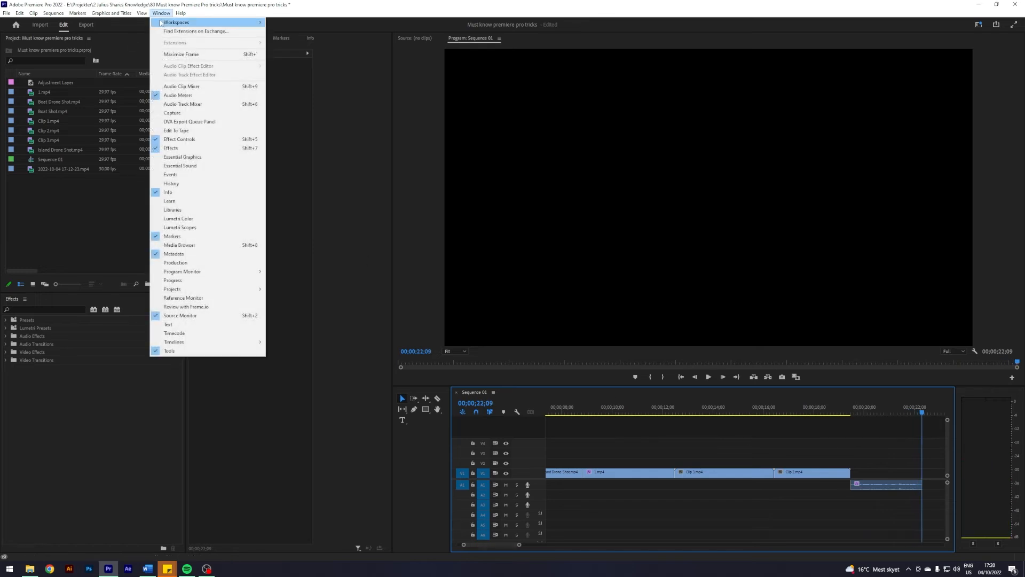
left_click(293, 57)
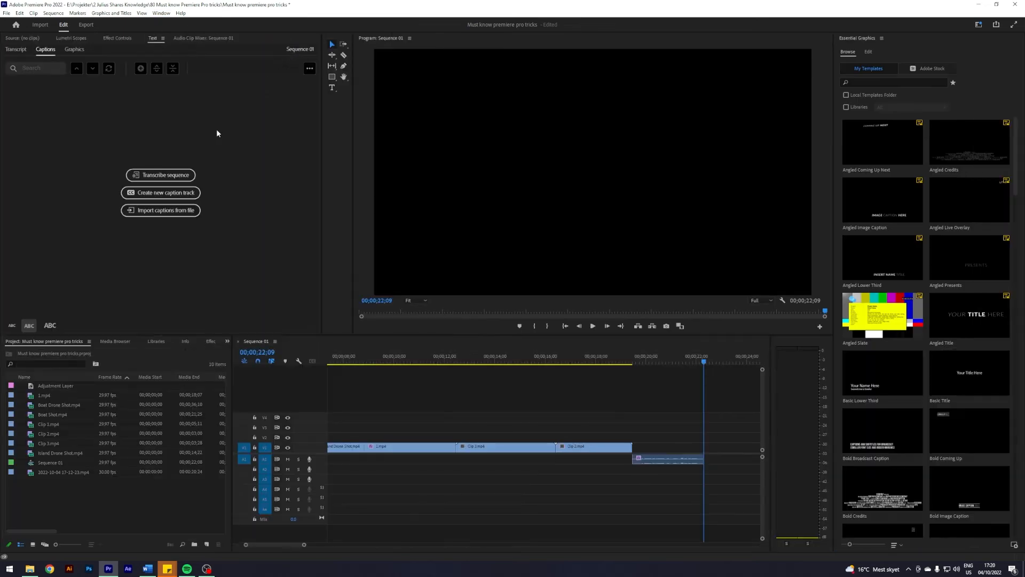
left_click_drag(710, 360, 606, 362)
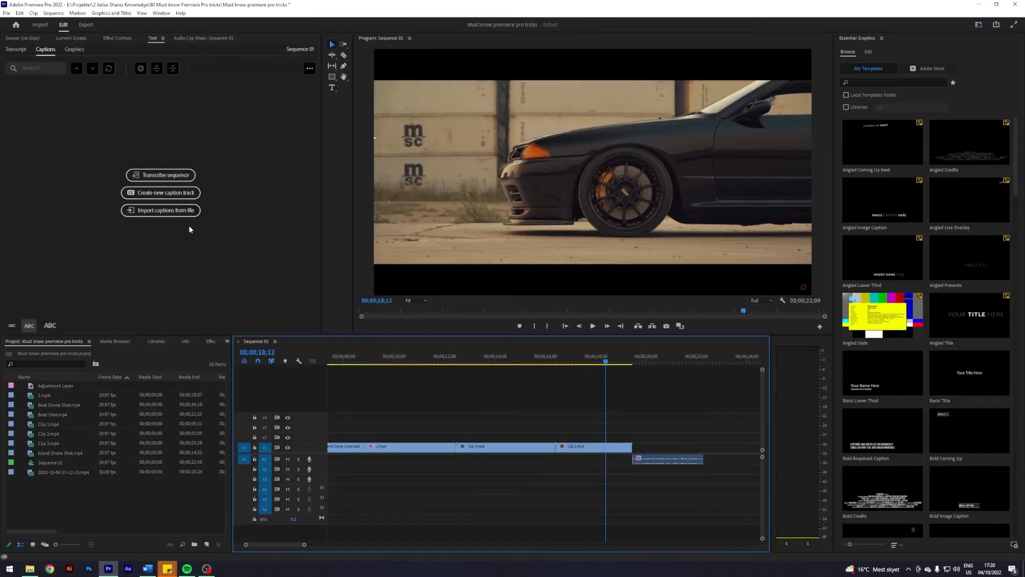
- Transcribe the sequence in English using the Mix audio track
left_click(165, 175)
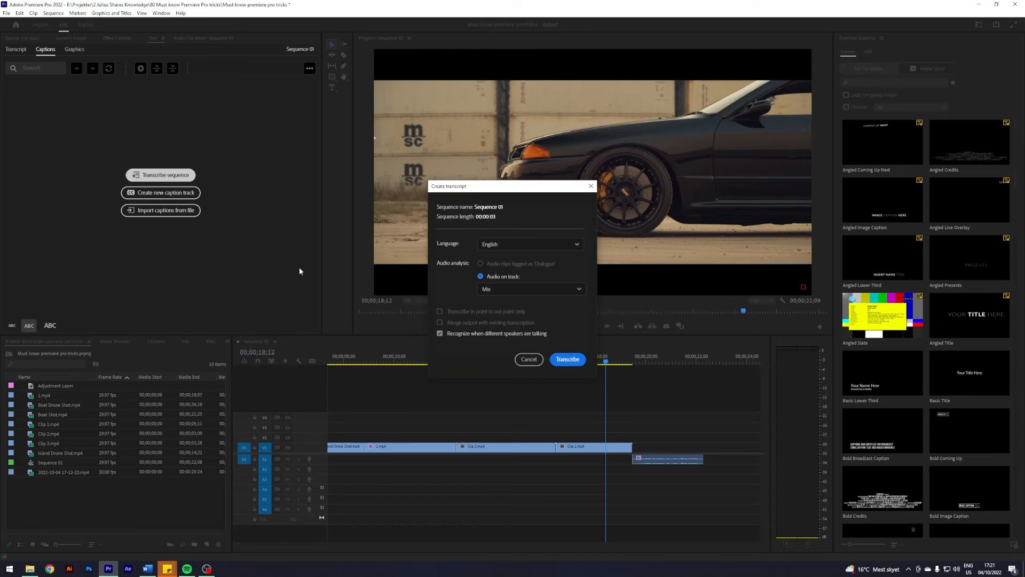
left_click(534, 290)
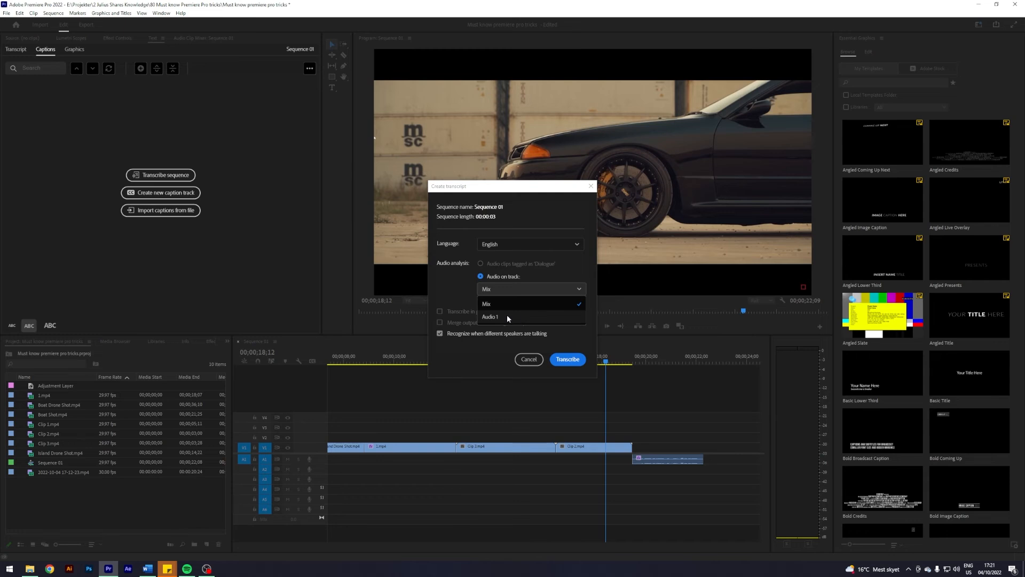
left_click(497, 303)
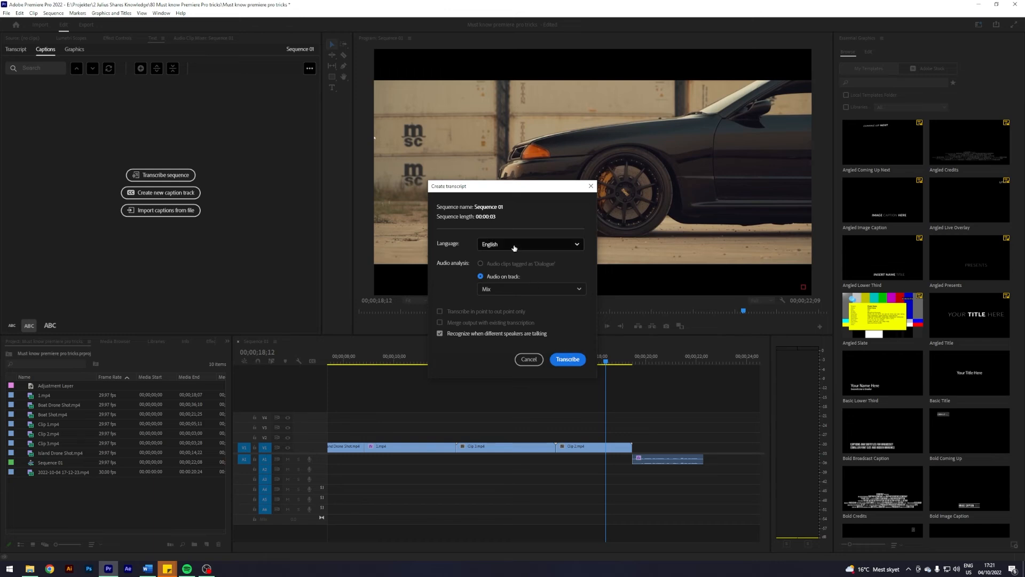
left_click(568, 359)
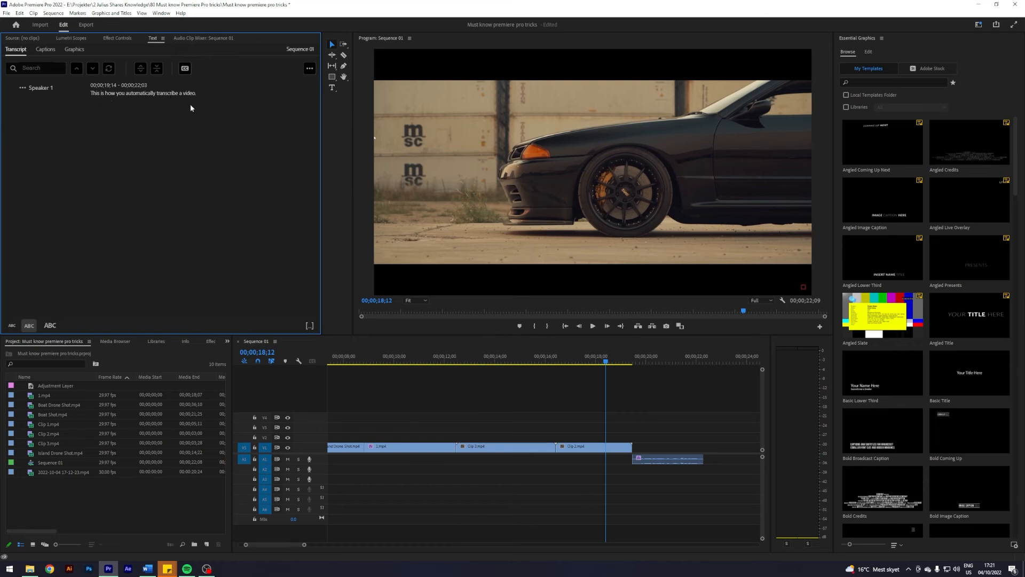
- Create captions from the sequence transcript with the Subtitle default preset
left_click(186, 70)
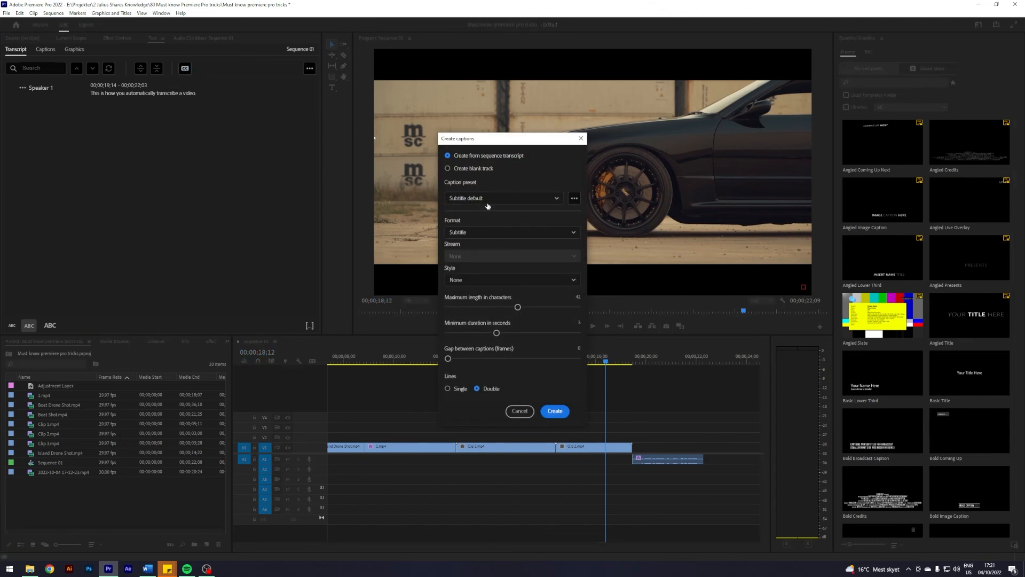
left_click(555, 412)
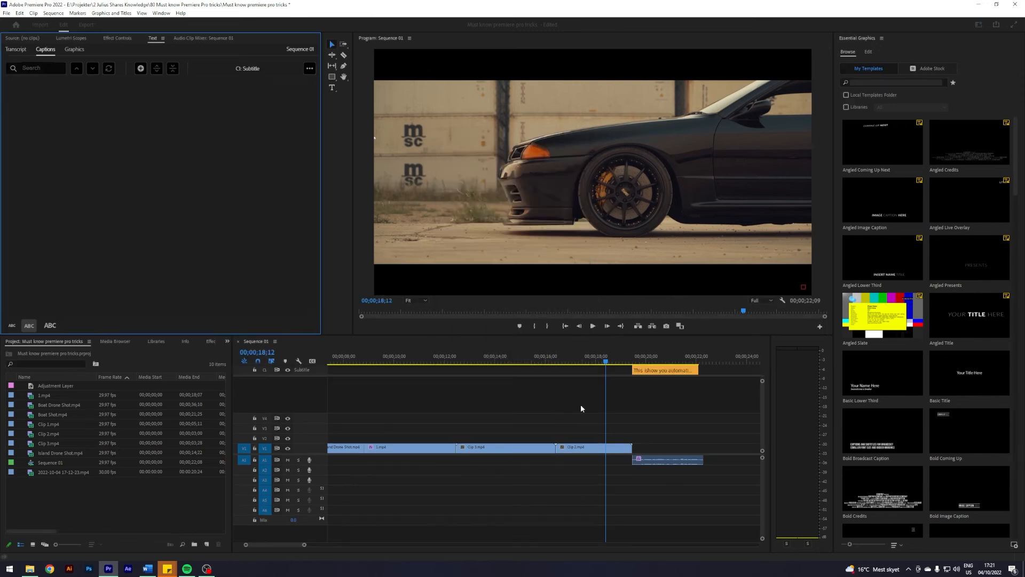
left_click(638, 360)
left_click_drag(639, 360, 644, 360)
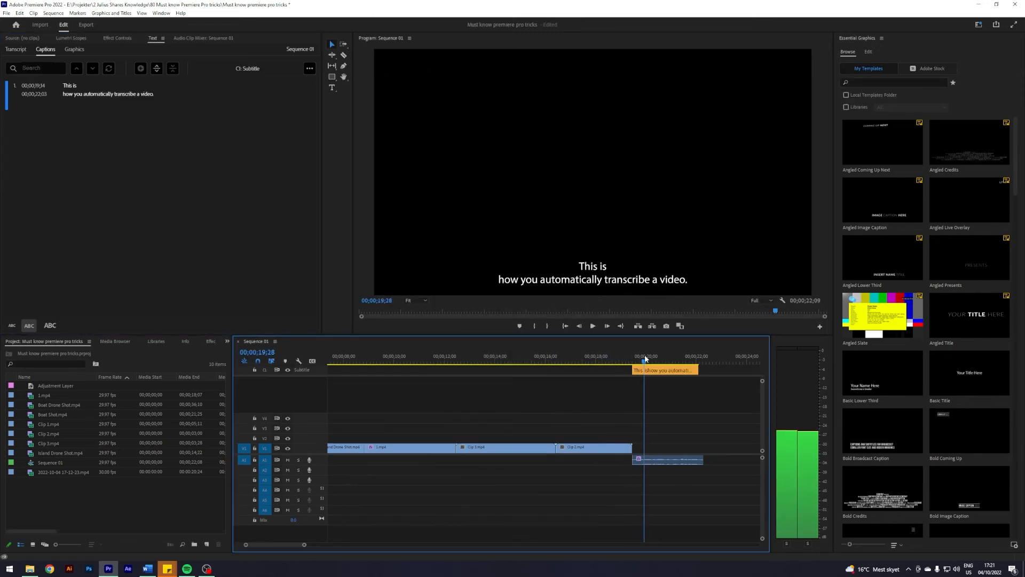
- Mute audio track A1 and split the caption at the playhead into two captions
left_click(655, 369)
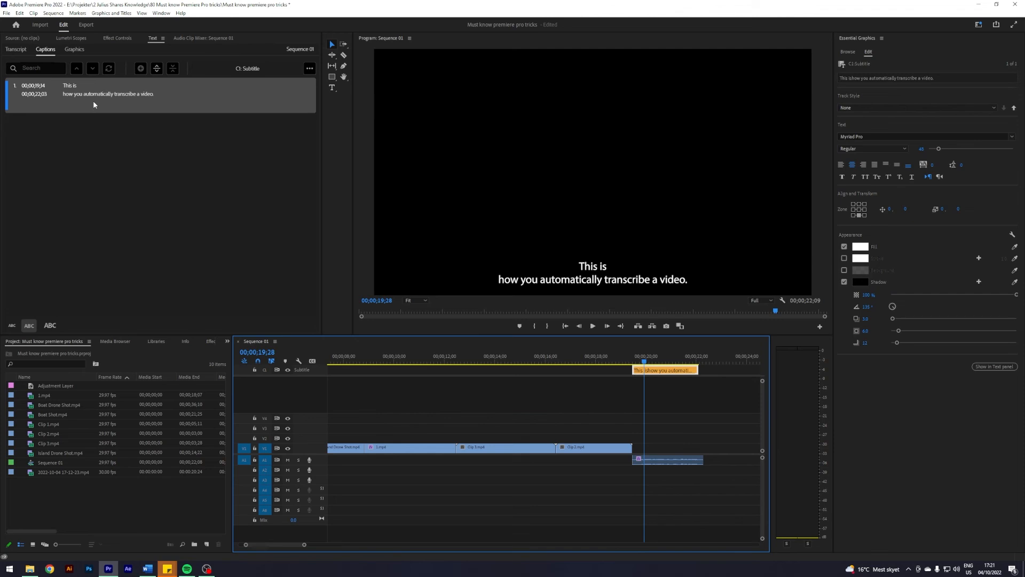
left_click(288, 459)
left_click_drag(655, 357, 661, 357)
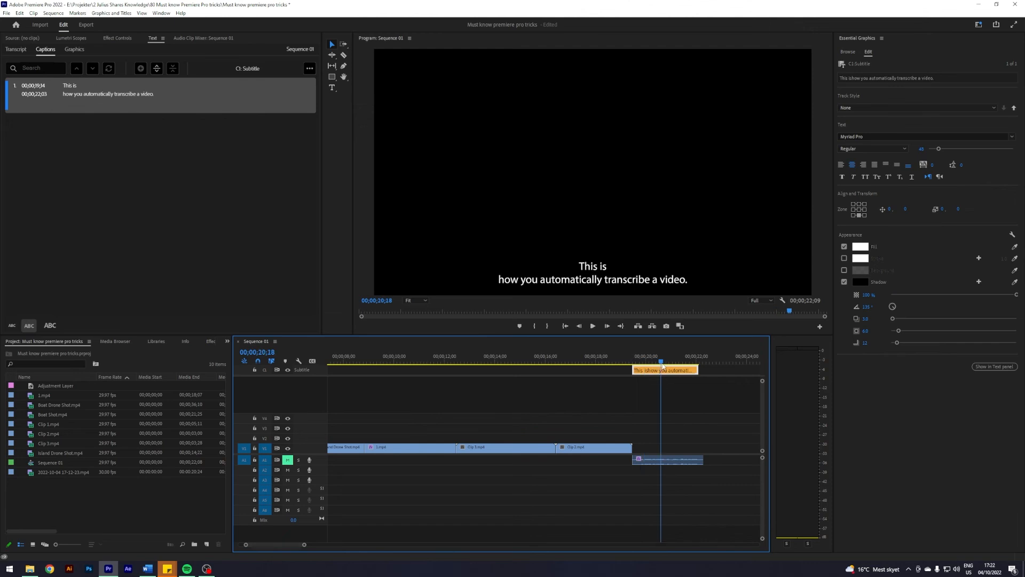
left_click(157, 68)
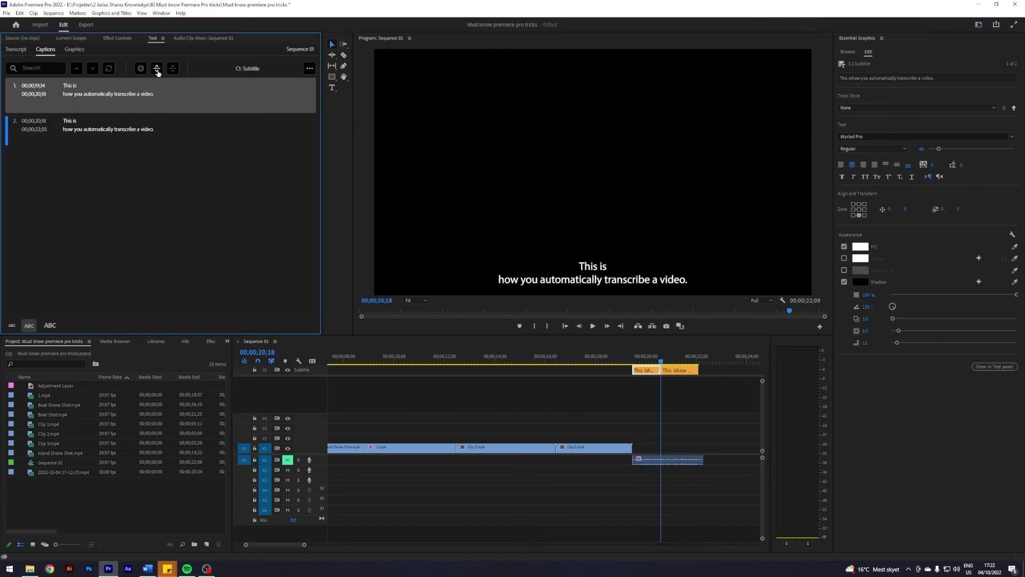
- Edit the captions so the first reads "This is how you automatically" and the second "transcribe a video."
left_click(104, 94)
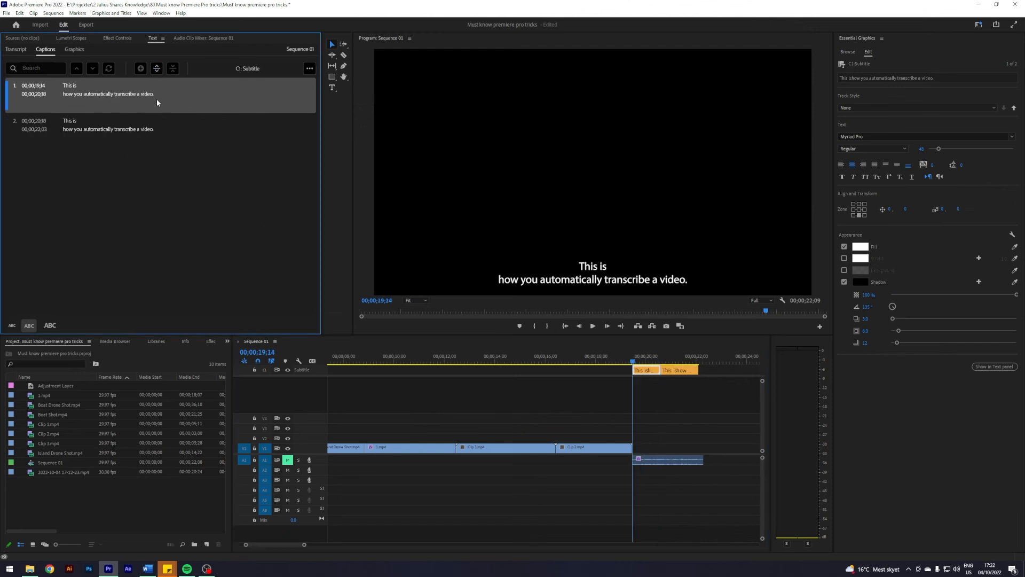
double_click(117, 95)
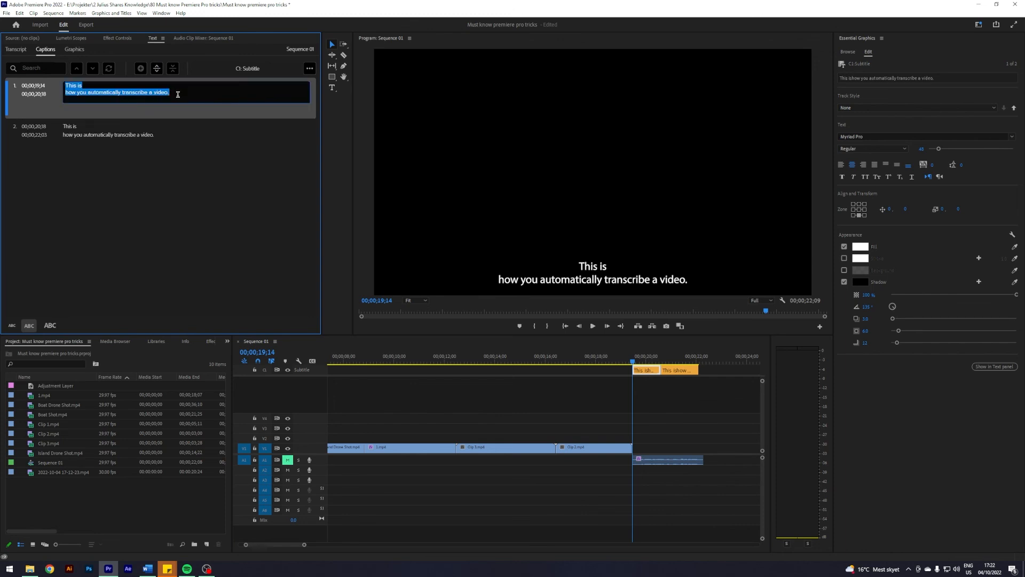
left_click_drag(176, 92, 121, 93)
key("BackSpace")
left_click(113, 136)
double_click(102, 130)
left_click_drag(124, 128, 52, 120)
key("BackSpace")
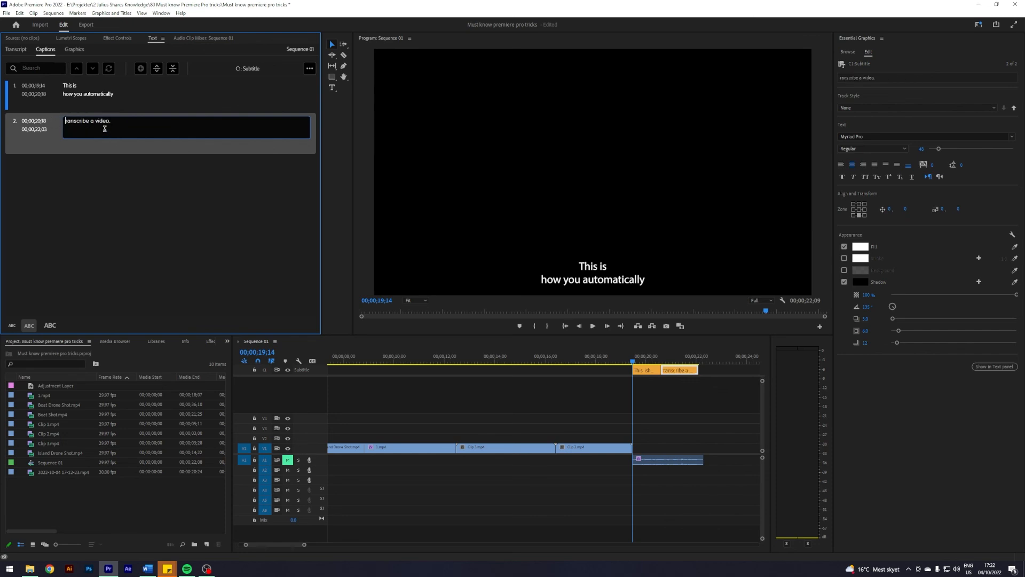
type("t")
- Join the first caption's two lines into a single line
double_click(66, 98)
left_click(64, 94)
key("BackSpace")
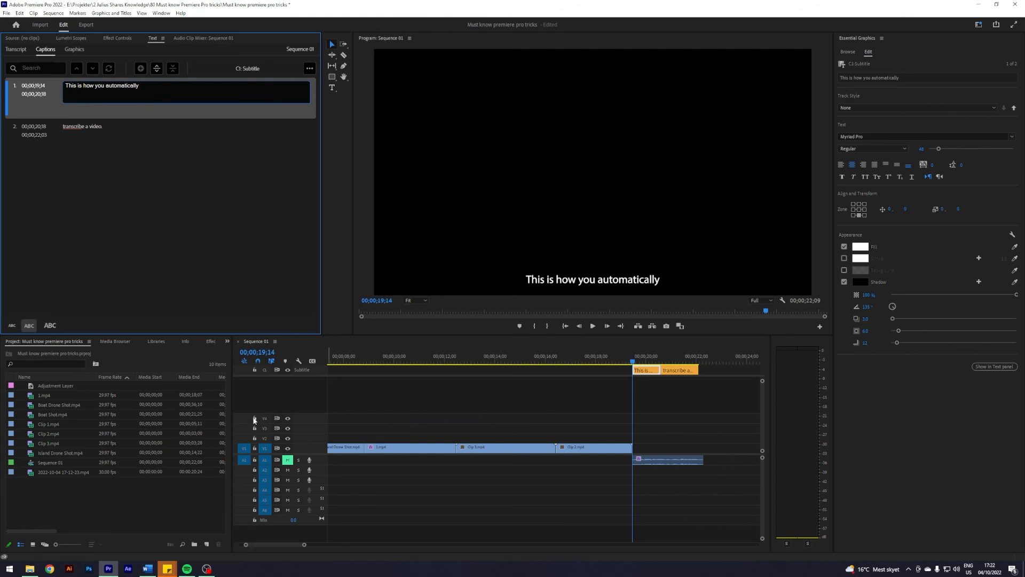
- Set the caption text fill colour to red
left_click(385, 386)
left_click(564, 282)
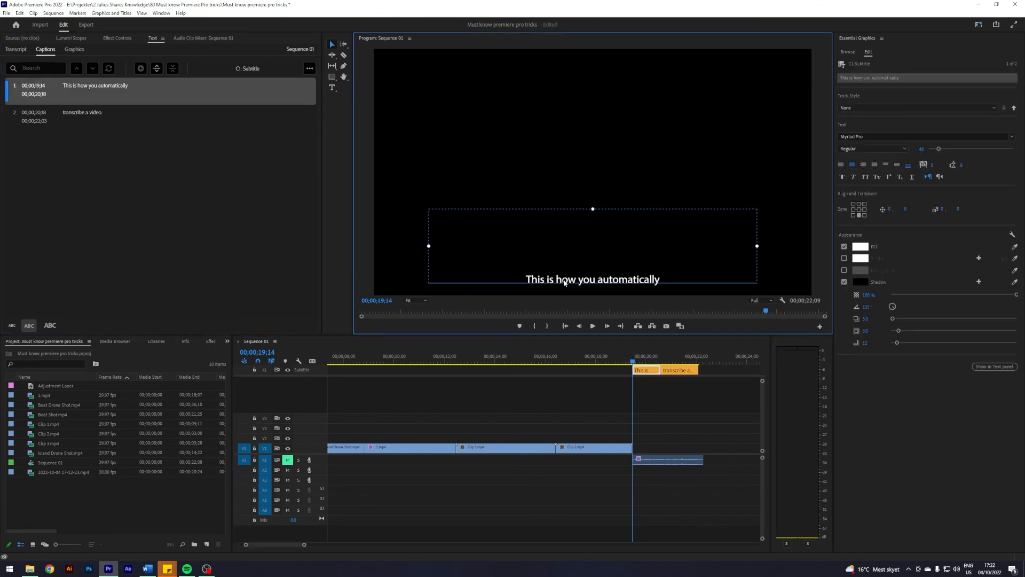
left_click(865, 251)
left_click(516, 338)
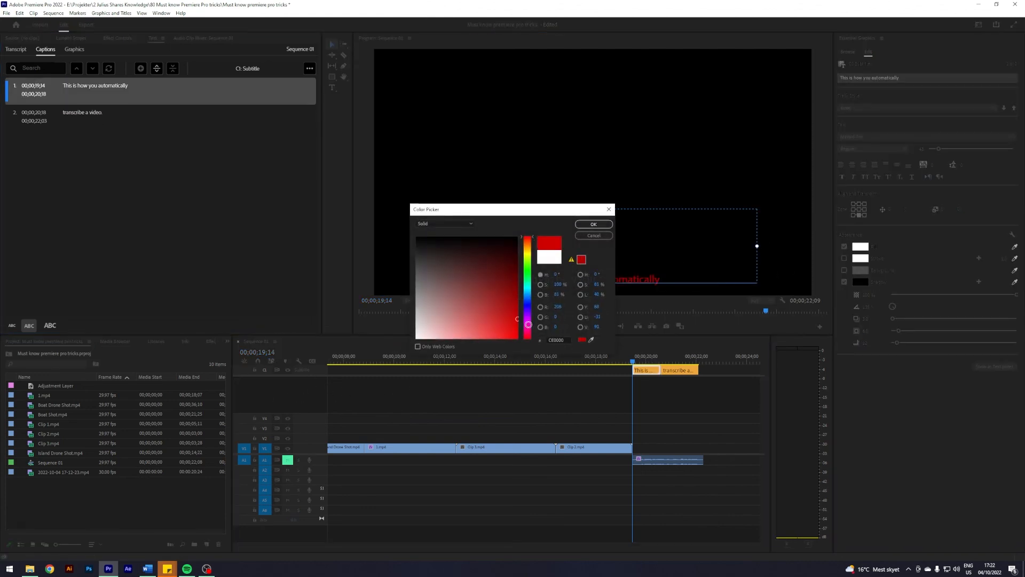
left_click(593, 224)
left_click(599, 395)
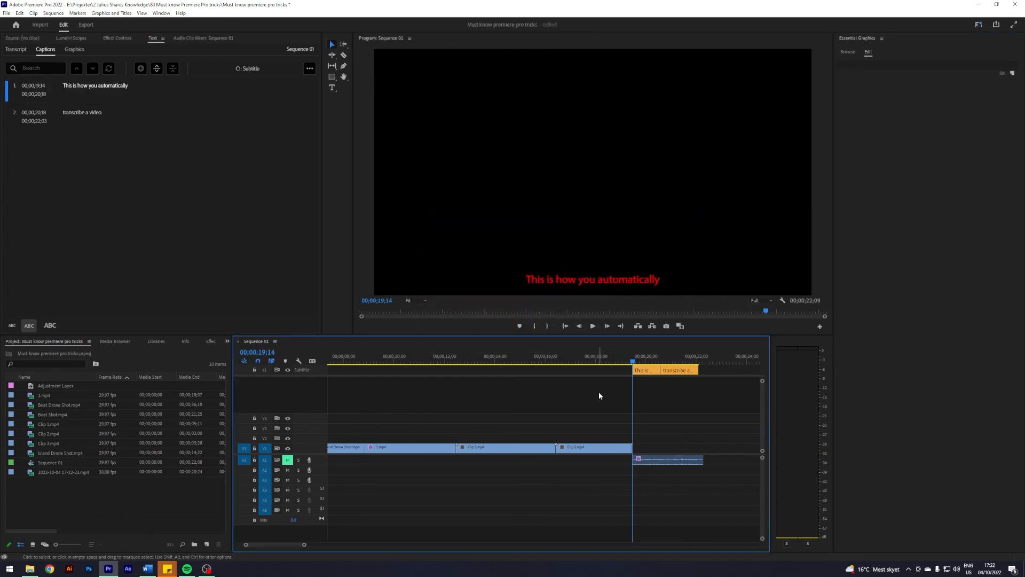